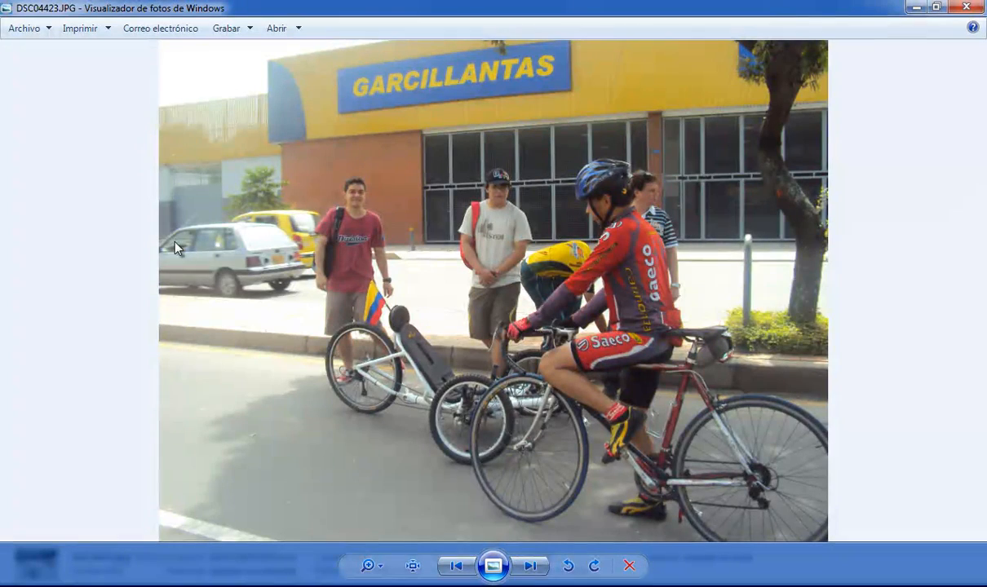
Step: Browse the photos from DSC04423.JPG onward, examining the recumbent tricycle test rides and the people filling in surveys
{"action": "left_click", "coordinate": [530, 570]}
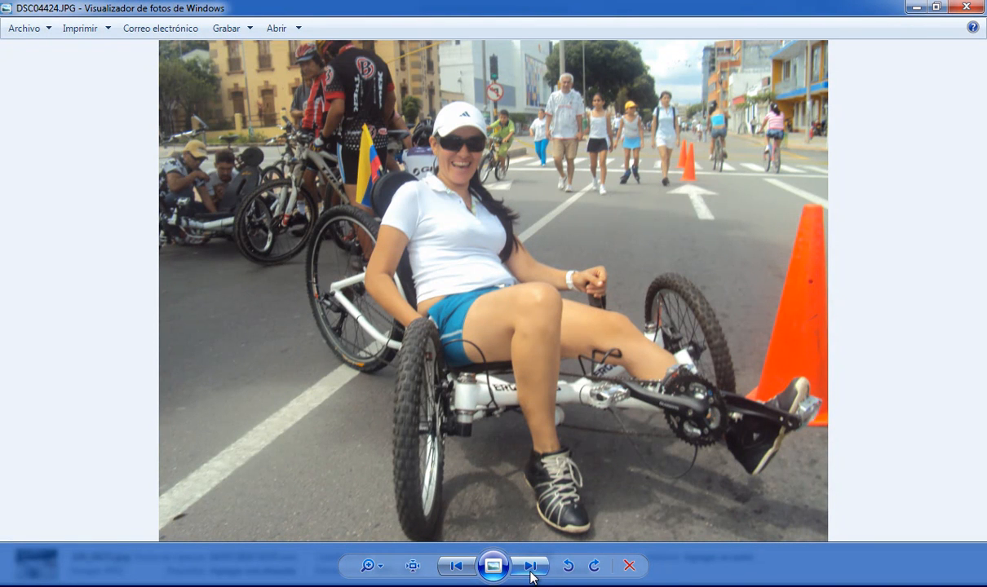
{"action": "left_click", "coordinate": [531, 567]}
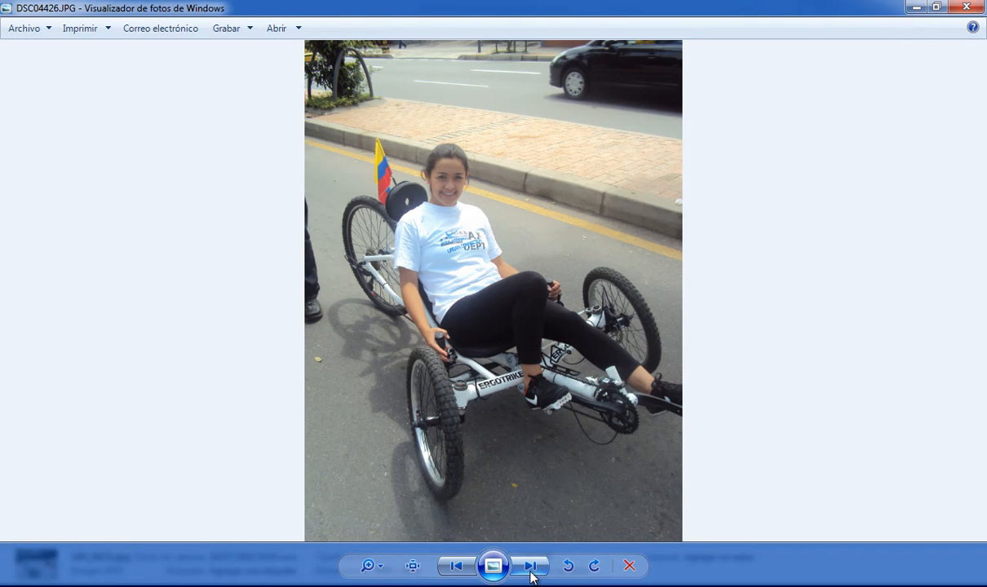
{"action": "left_click", "coordinate": [530, 570]}
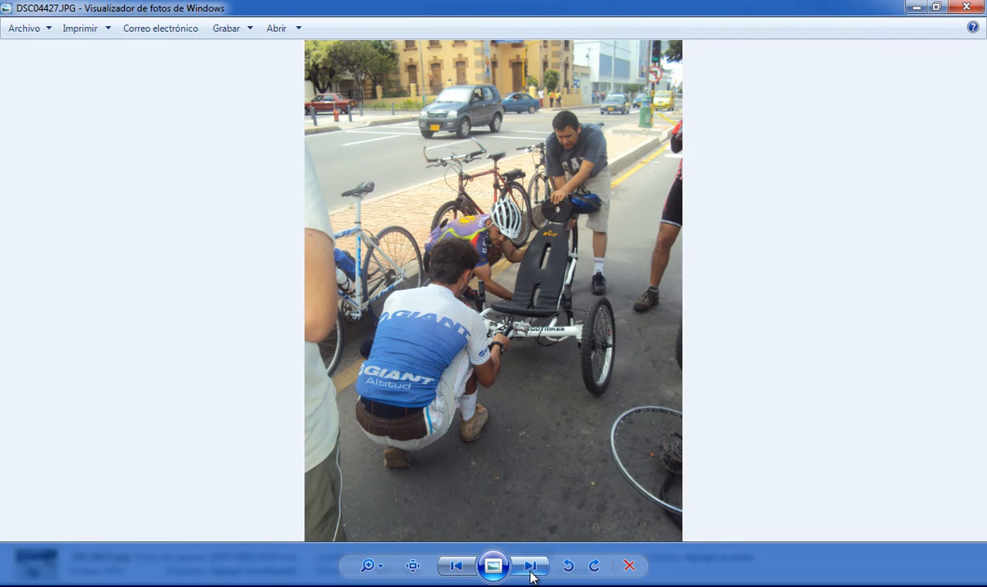
{"action": "scroll", "coordinate": [543, 269], "scroll_direction": "up", "scroll_amount": 2}
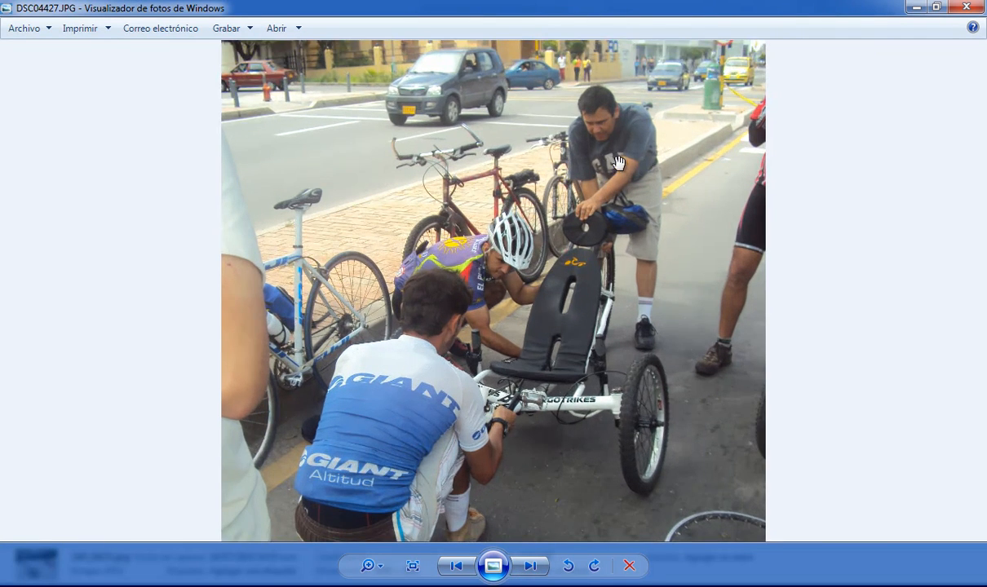
{"action": "scroll", "coordinate": [597, 271], "scroll_direction": "down", "scroll_amount": 2}
{"action": "left_click", "coordinate": [527, 571]}
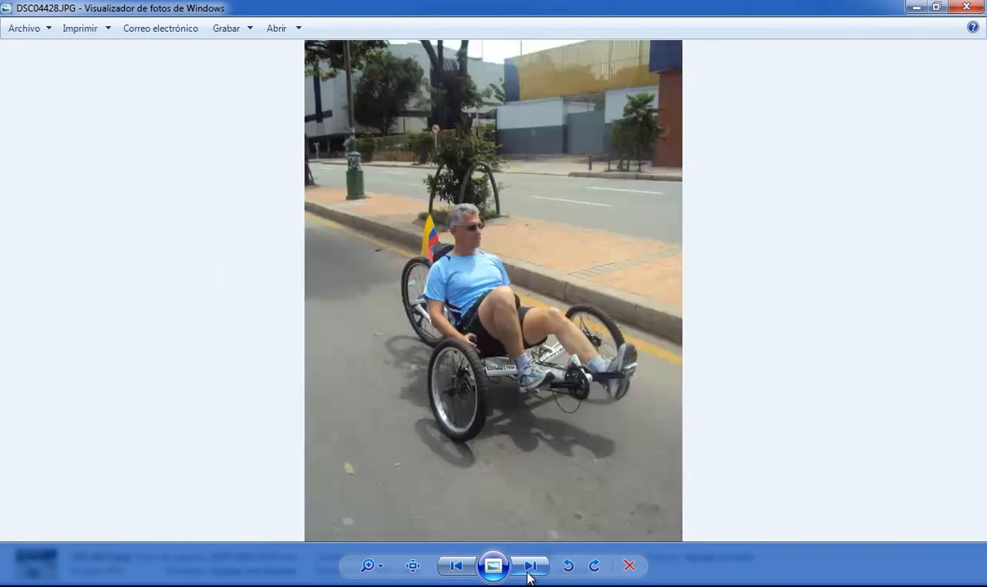
{"action": "left_click", "coordinate": [528, 571]}
{"action": "left_click", "coordinate": [528, 571]}
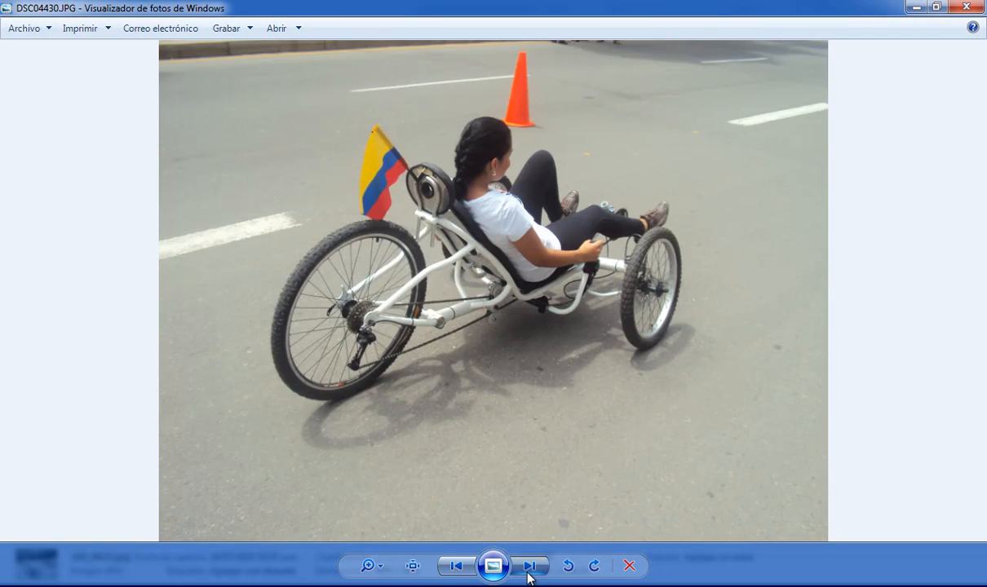
{"action": "left_click", "coordinate": [528, 571]}
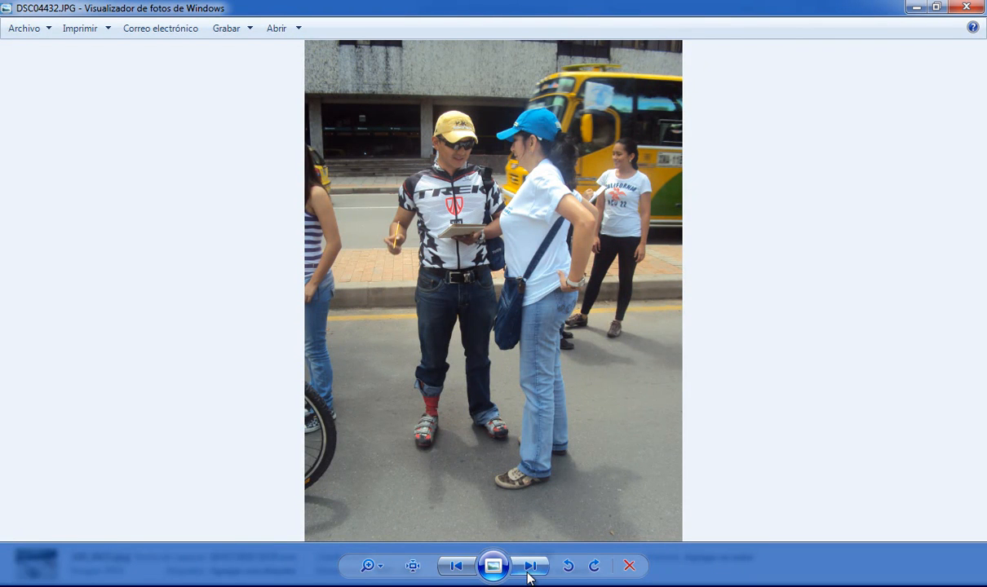
{"action": "left_click", "coordinate": [527, 571]}
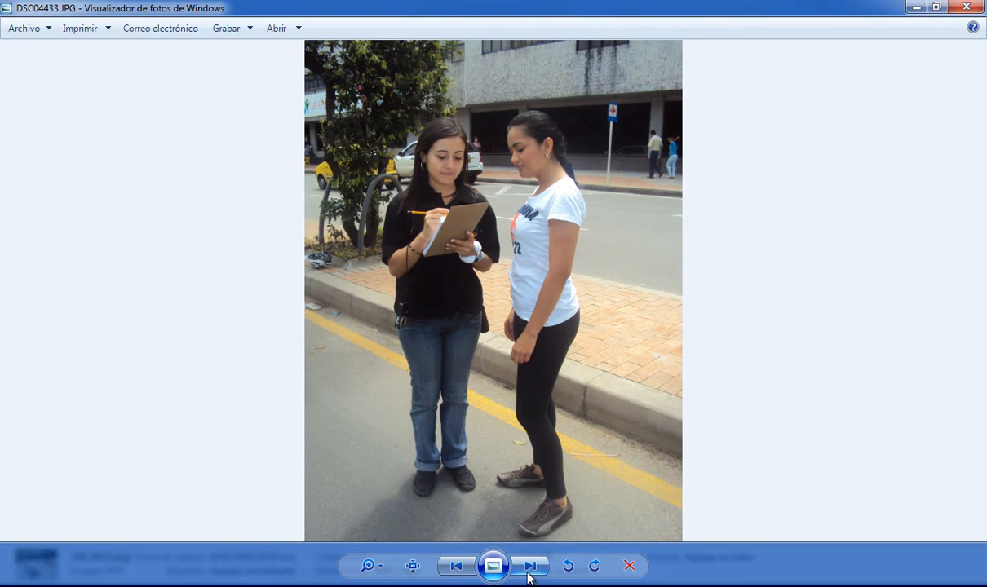
{"action": "left_click", "coordinate": [528, 571]}
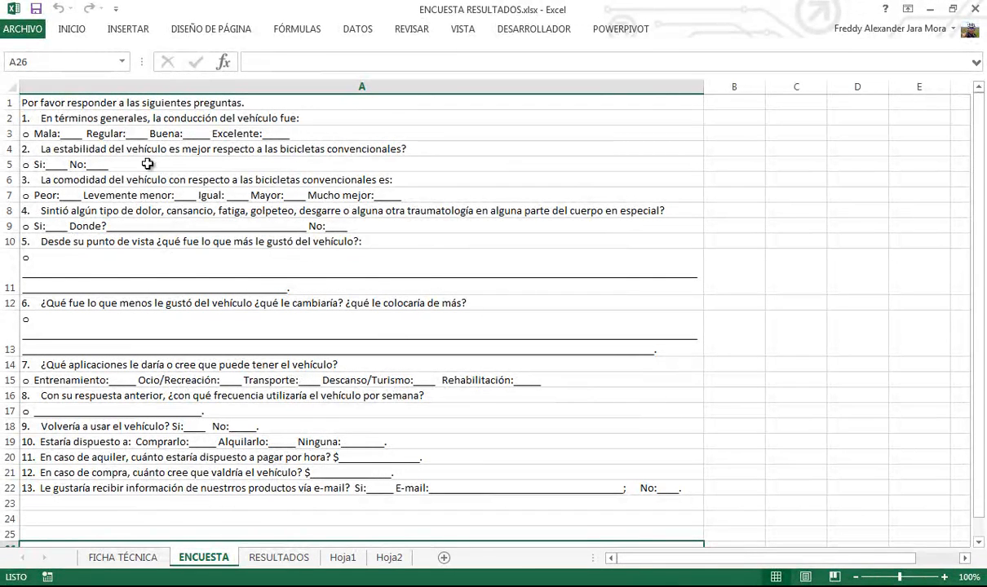
Step: Switch to Excel and review survey questions 1–5, 7–8 and 10–12 on the ENCUESTA sheet by highlighting their rows
{"action": "left_click_drag", "start_coordinate": [75, 119], "coordinate": [55, 253]}
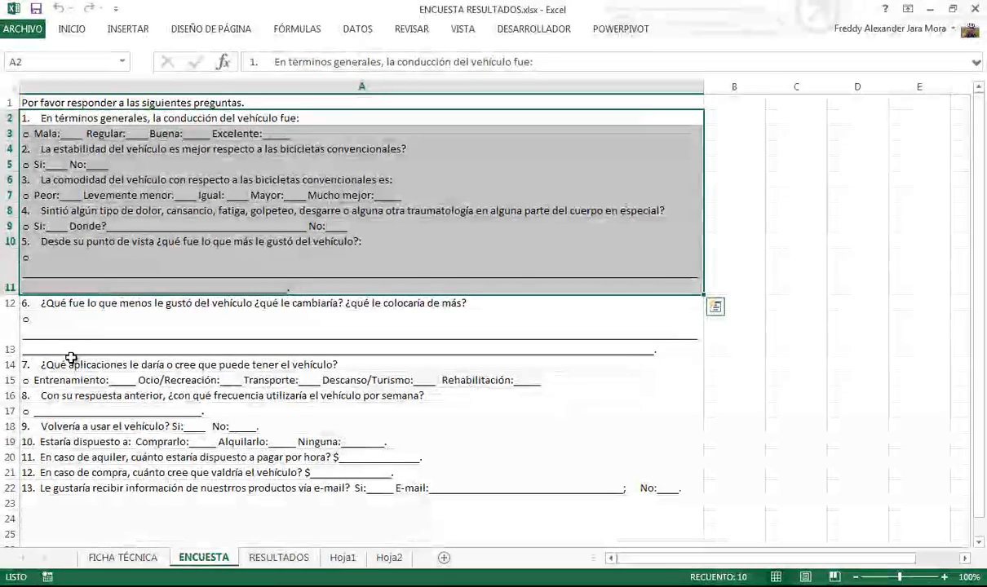
{"action": "left_click_drag", "start_coordinate": [69, 361], "coordinate": [78, 411]}
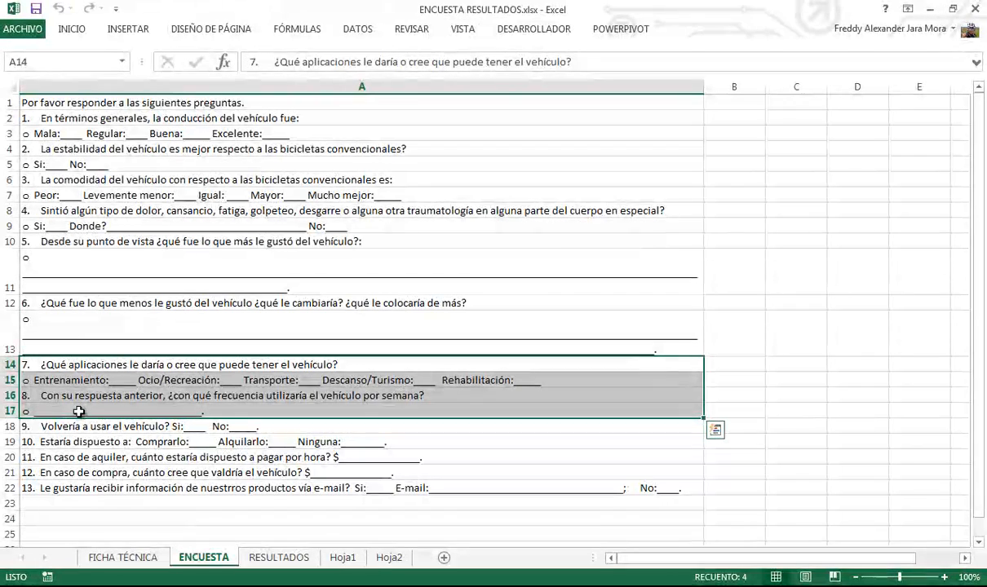
{"action": "left_click_drag", "start_coordinate": [77, 441], "coordinate": [79, 473]}
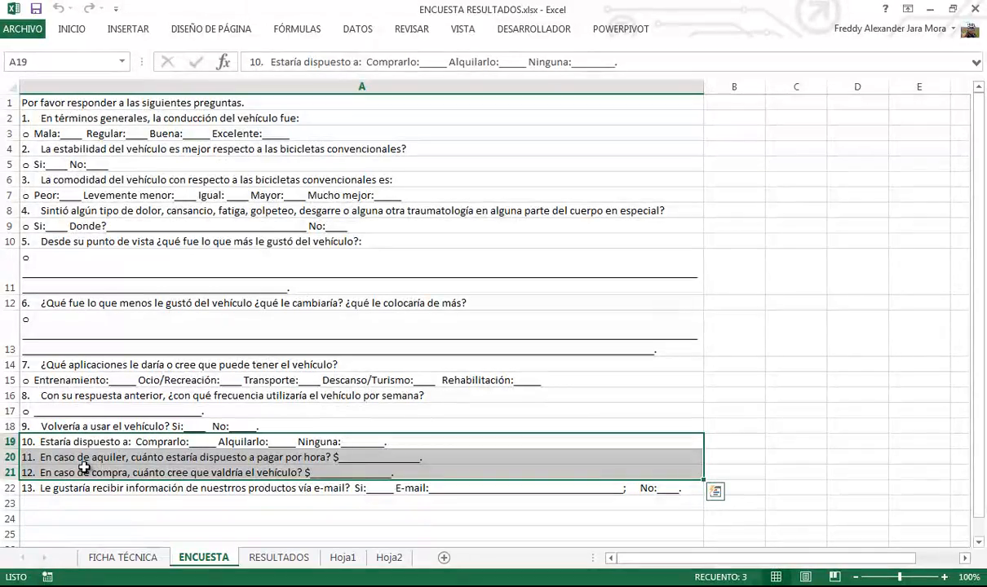
Step: Open the RESULTADOS sheet and look through the recorded survey responses down to the percentage summaries below the table
{"action": "left_click", "coordinate": [286, 558]}
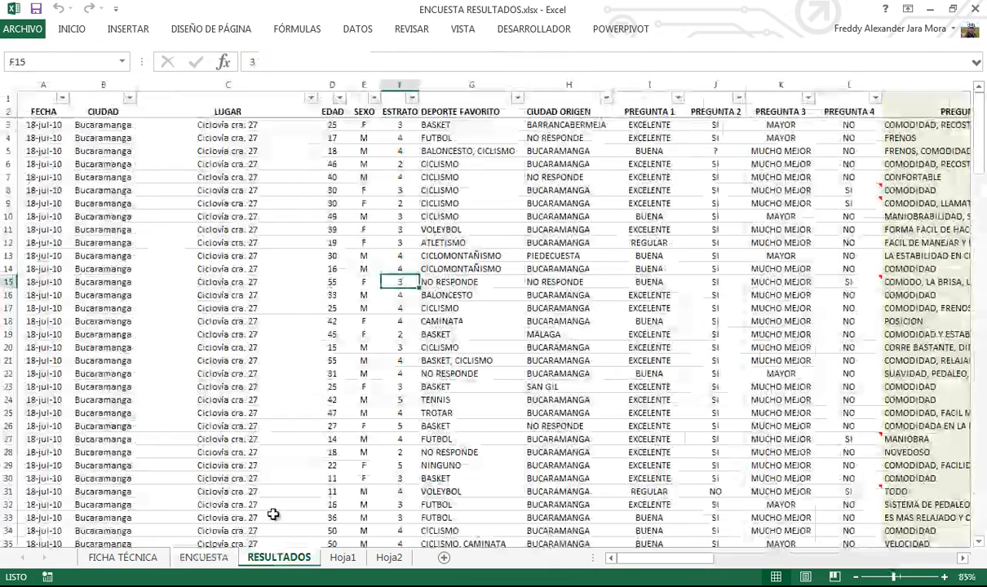
{"action": "scroll", "coordinate": [316, 435], "scroll_direction": "down", "scroll_amount": 15}
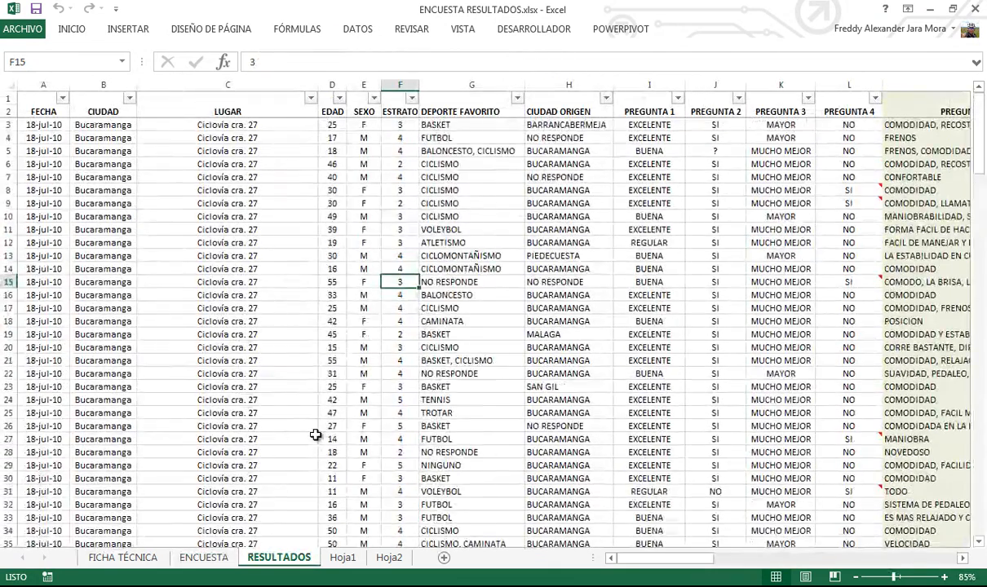
{"action": "scroll", "coordinate": [316, 435], "scroll_direction": "up", "scroll_amount": 15}
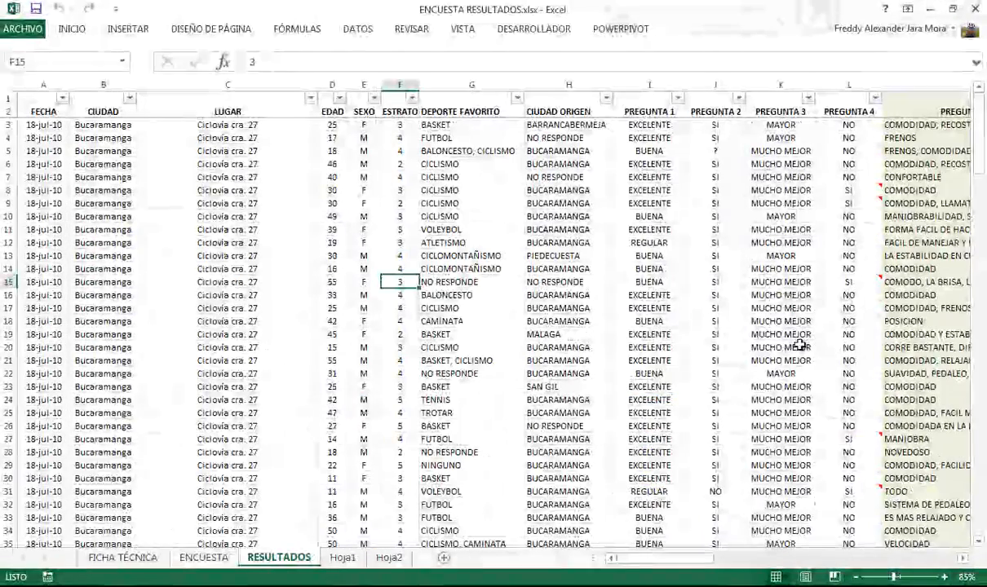
{"action": "left_click", "coordinate": [798, 346]}
{"action": "scroll", "coordinate": [799, 345], "scroll_direction": "down", "scroll_amount": 5}
{"action": "scroll", "coordinate": [799, 345], "scroll_direction": "down", "scroll_amount": 17}
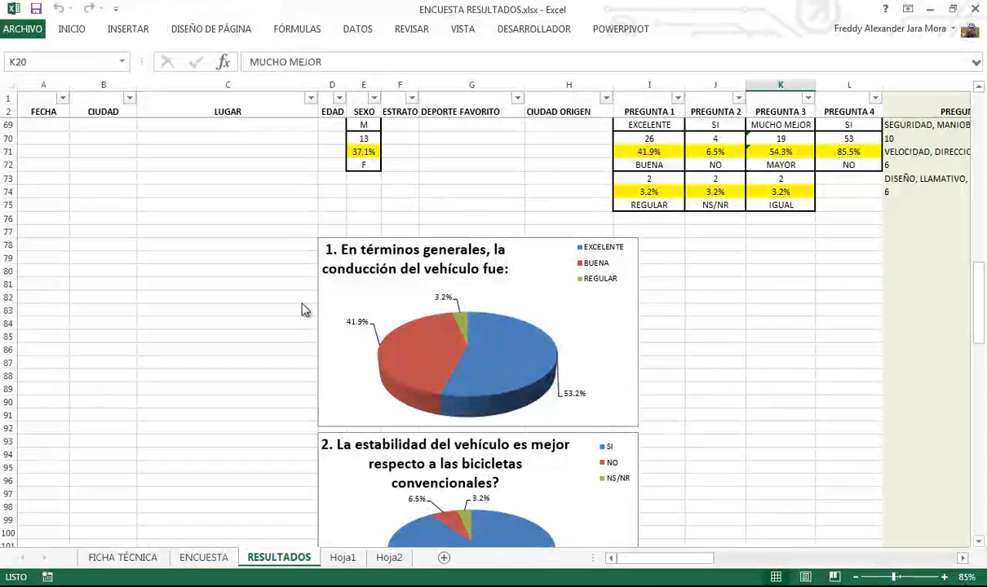
Step: Examine the pie charts of the survey questions below the RESULTADOS table, and return to the first response rows
{"action": "left_click", "coordinate": [574, 324]}
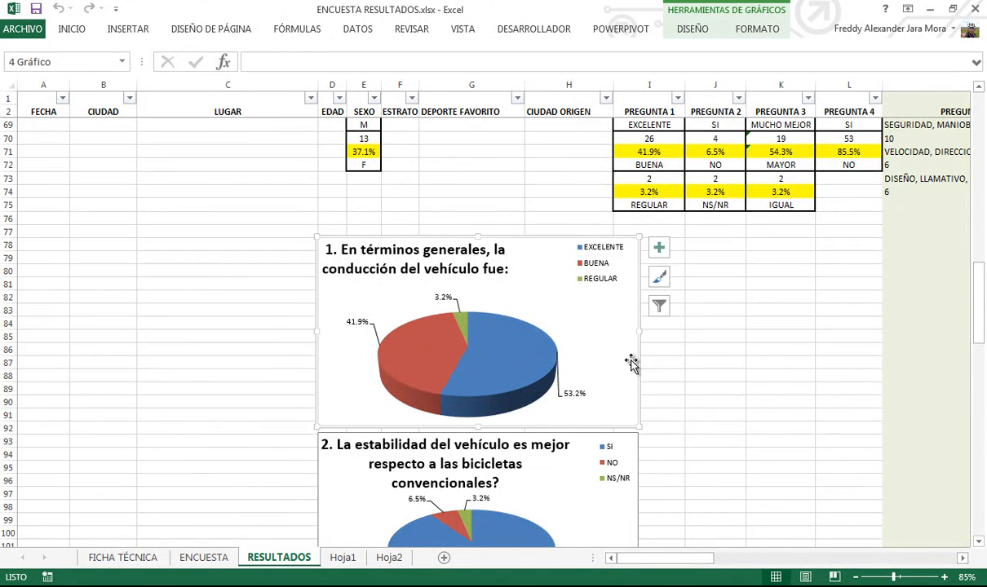
{"action": "scroll", "coordinate": [620, 367], "scroll_direction": "down", "scroll_amount": 7}
{"action": "scroll", "coordinate": [622, 369], "scroll_direction": "down", "scroll_amount": 10}
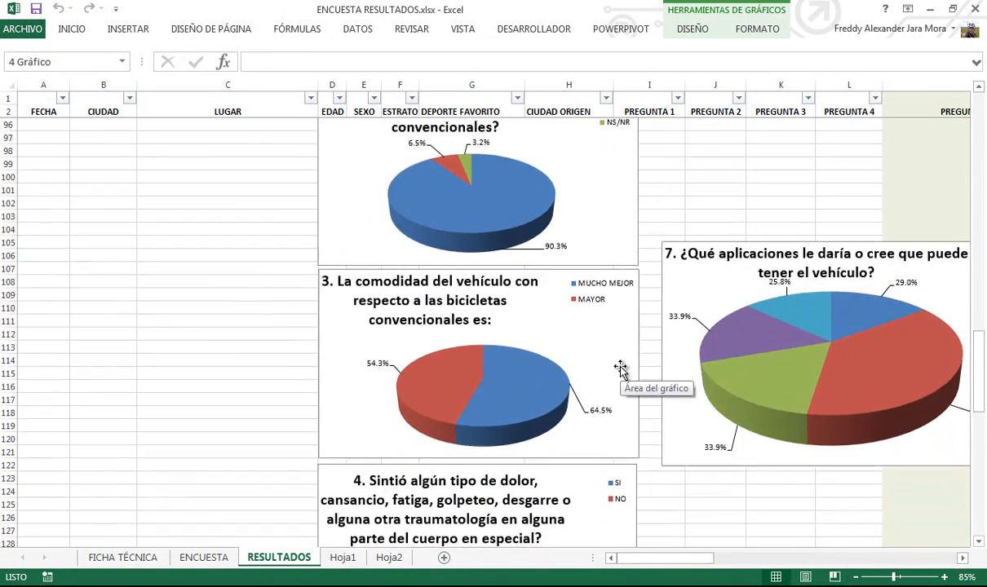
{"action": "scroll", "coordinate": [621, 369], "scroll_direction": "up", "scroll_amount": 20}
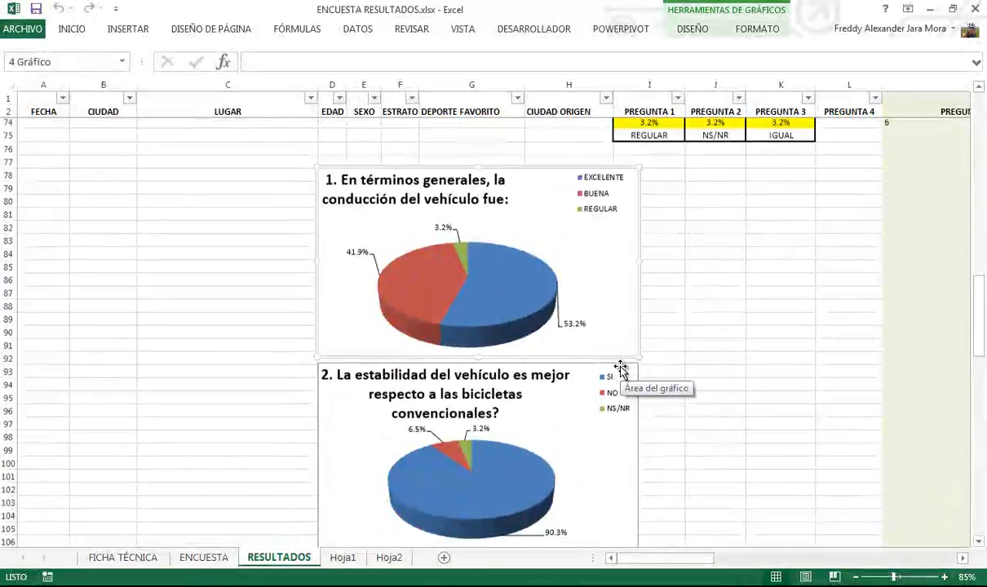
{"action": "scroll", "coordinate": [621, 368], "scroll_direction": "down", "scroll_amount": 5}
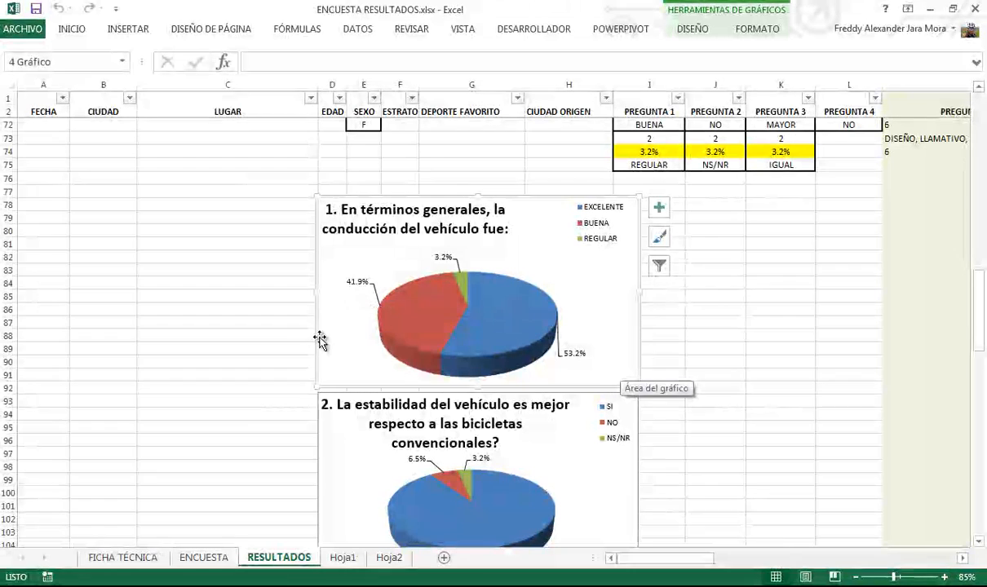
{"action": "left_click", "coordinate": [256, 355]}
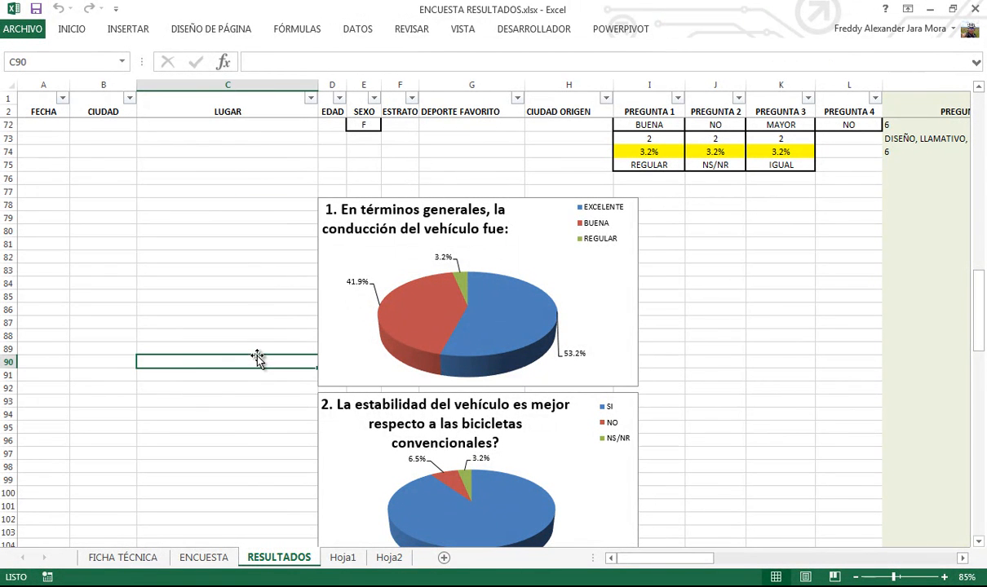
{"action": "left_click", "coordinate": [88, 275]}
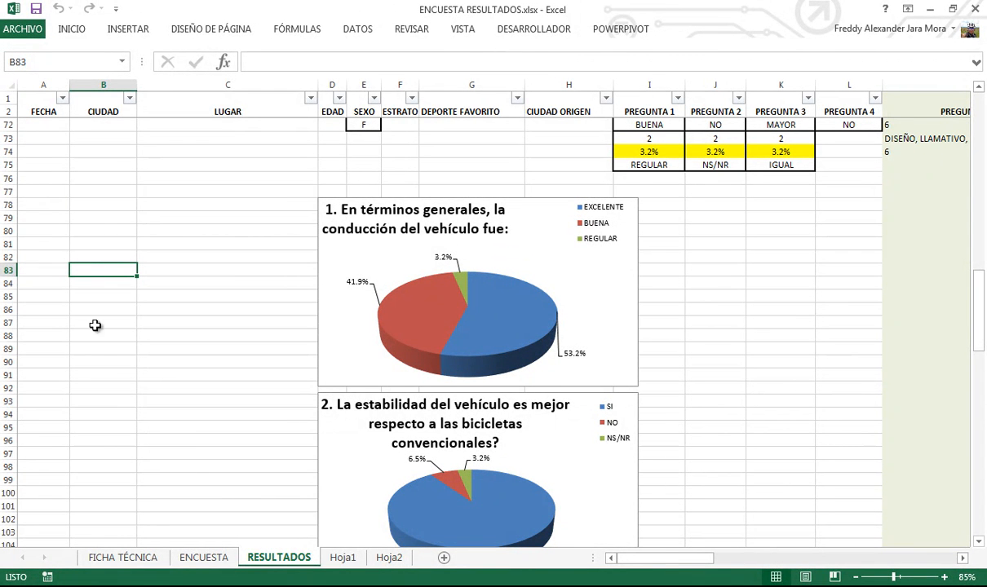
{"action": "scroll", "coordinate": [98, 346], "scroll_direction": "down", "scroll_amount": 6}
{"action": "scroll", "coordinate": [99, 351], "scroll_direction": "down", "scroll_amount": 2}
{"action": "scroll", "coordinate": [100, 352], "scroll_direction": "down", "scroll_amount": 5}
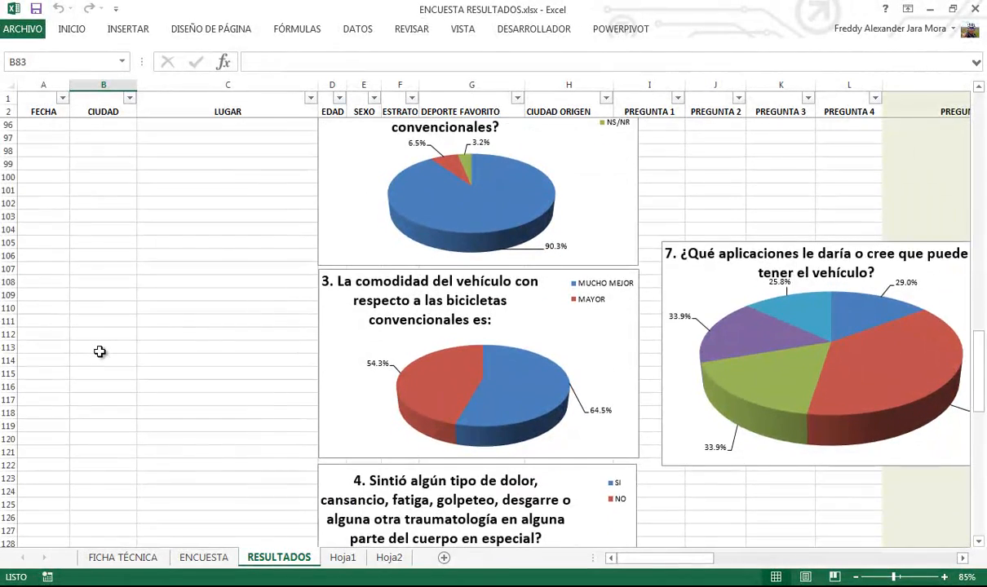
{"action": "scroll", "coordinate": [100, 352], "scroll_direction": "up", "scroll_amount": 20}
{"action": "scroll", "coordinate": [100, 352], "scroll_direction": "up", "scroll_amount": 10}
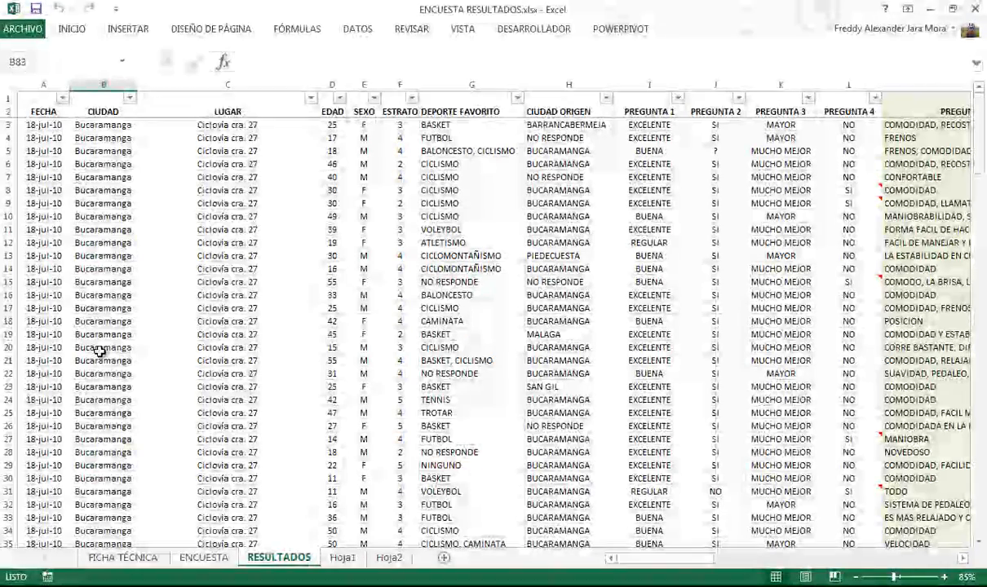
Step: Open the Hoja2 sheet and examine the Edad, Sexo and Estrato columns of the coded survey data
{"action": "left_click", "coordinate": [387, 561]}
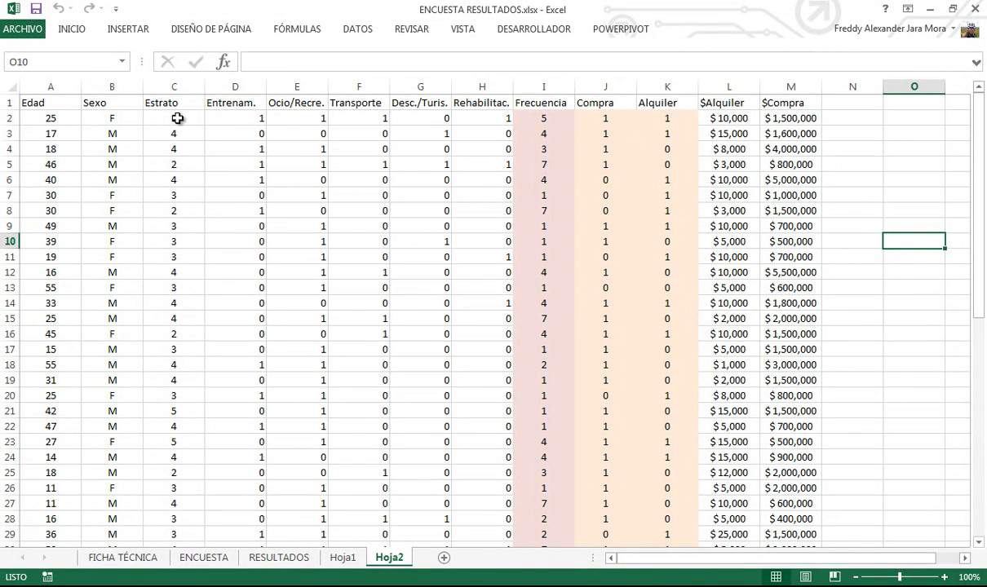
{"action": "left_click_drag", "start_coordinate": [62, 105], "coordinate": [54, 82]}
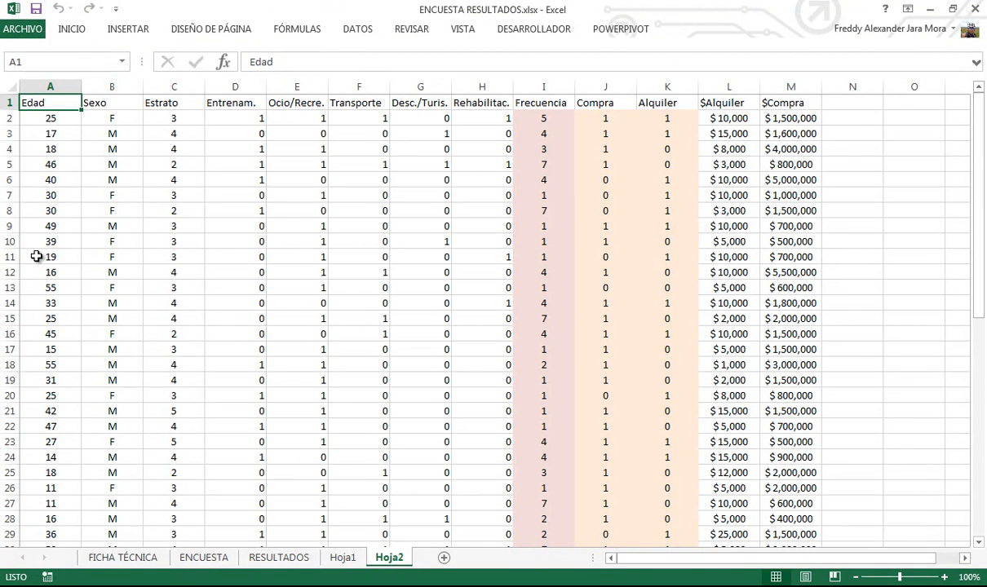
{"action": "left_click_drag", "start_coordinate": [128, 104], "coordinate": [119, 122]}
{"action": "left_click_drag", "start_coordinate": [111, 178], "coordinate": [112, 196]}
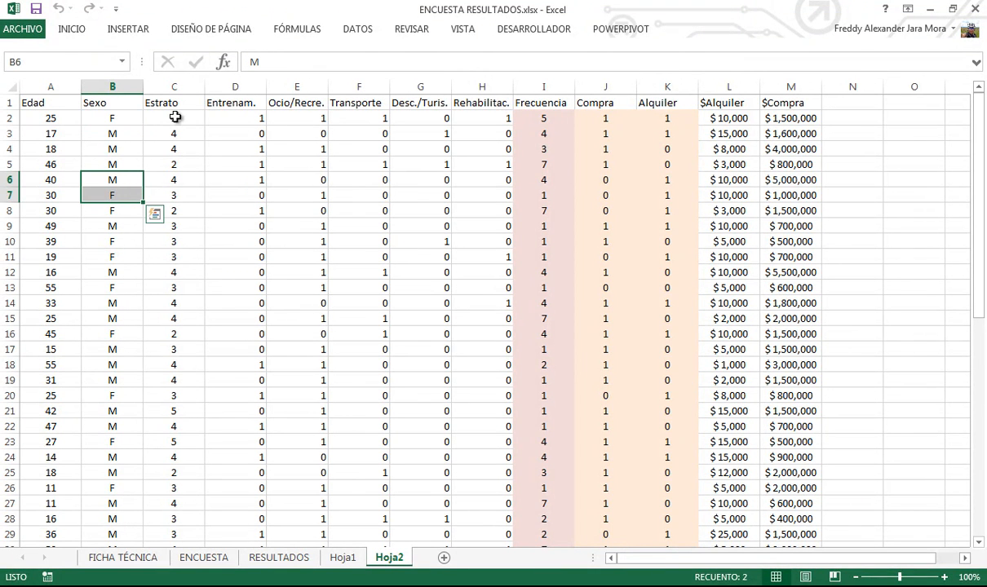
{"action": "left_click_drag", "start_coordinate": [175, 115], "coordinate": [150, 308]}
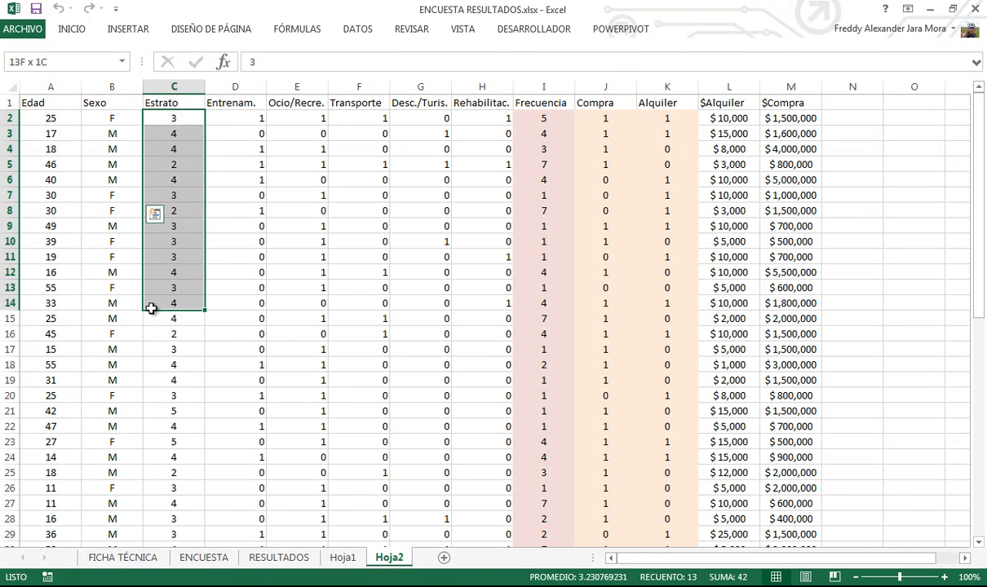
{"action": "left_click_drag", "start_coordinate": [151, 309], "coordinate": [152, 312]}
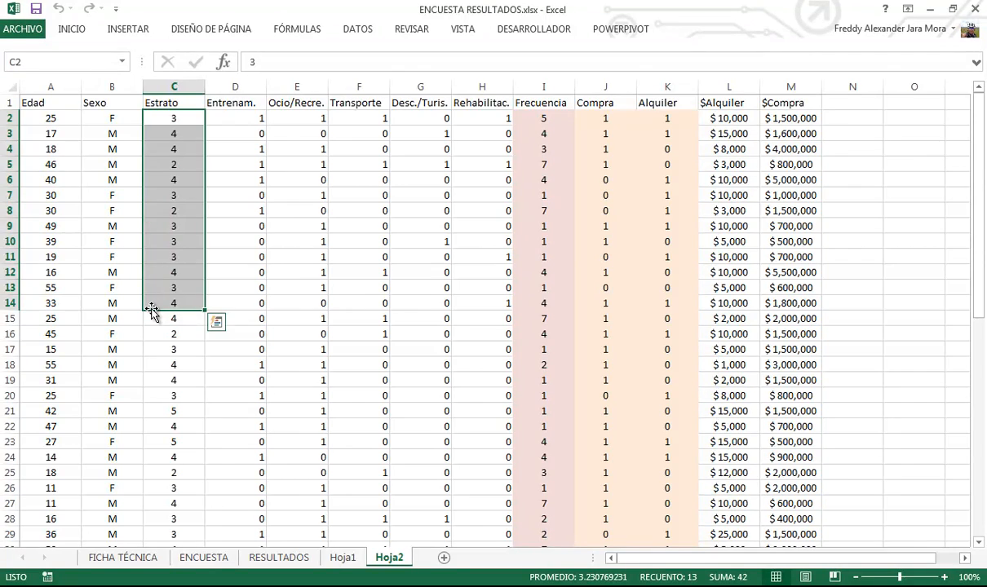
{"action": "scroll", "coordinate": [151, 310], "scroll_direction": "down", "scroll_amount": 10}
{"action": "scroll", "coordinate": [151, 310], "scroll_direction": "up", "scroll_amount": 10}
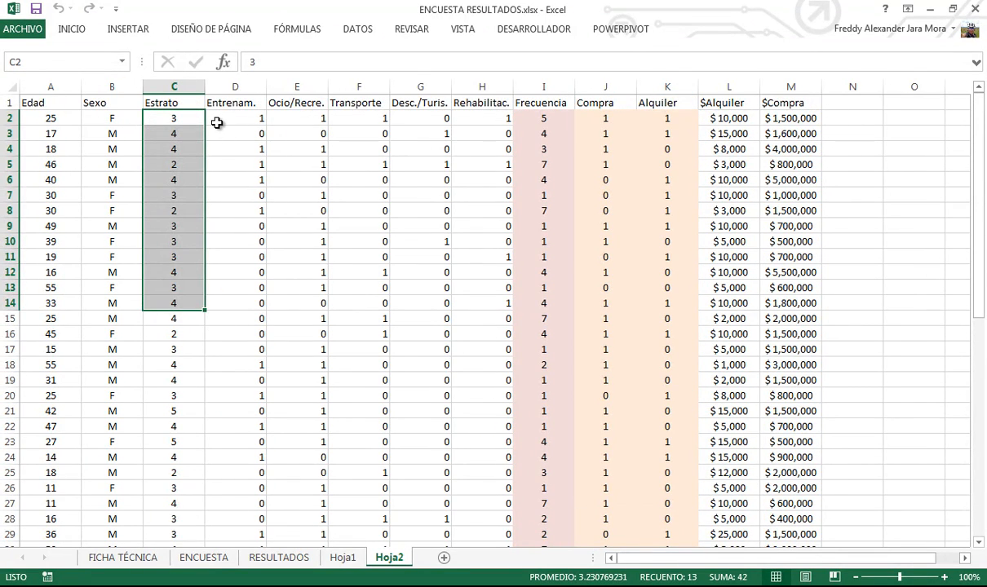
Step: Inspect the 1/0 coding in the application columns from Entrenam. to Rehabilitac., checking cells D4 and D3
{"action": "left_click", "coordinate": [220, 119]}
{"action": "left_click_drag", "start_coordinate": [220, 120], "coordinate": [474, 180]}
{"action": "left_click", "coordinate": [258, 153]}
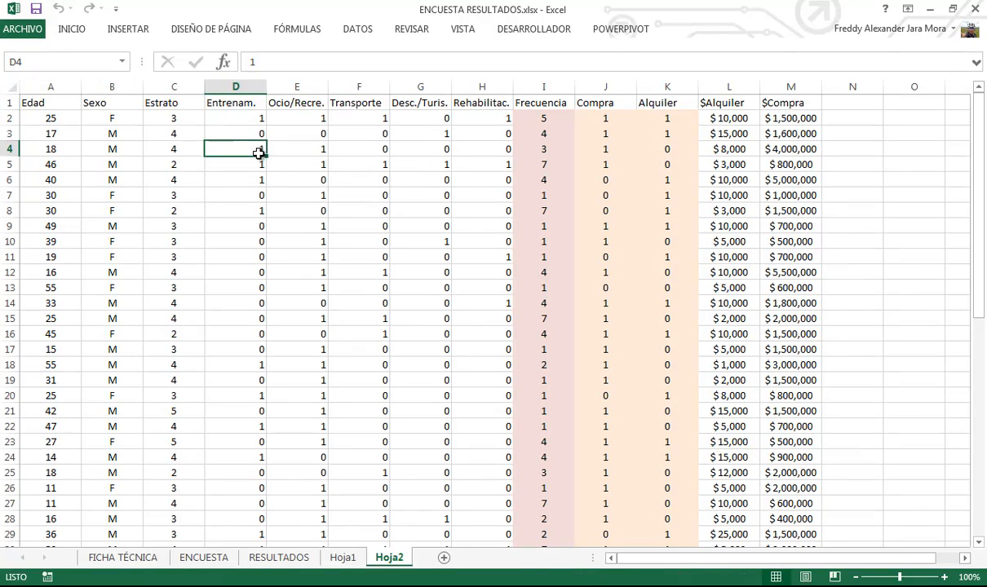
{"action": "left_click", "coordinate": [257, 135]}
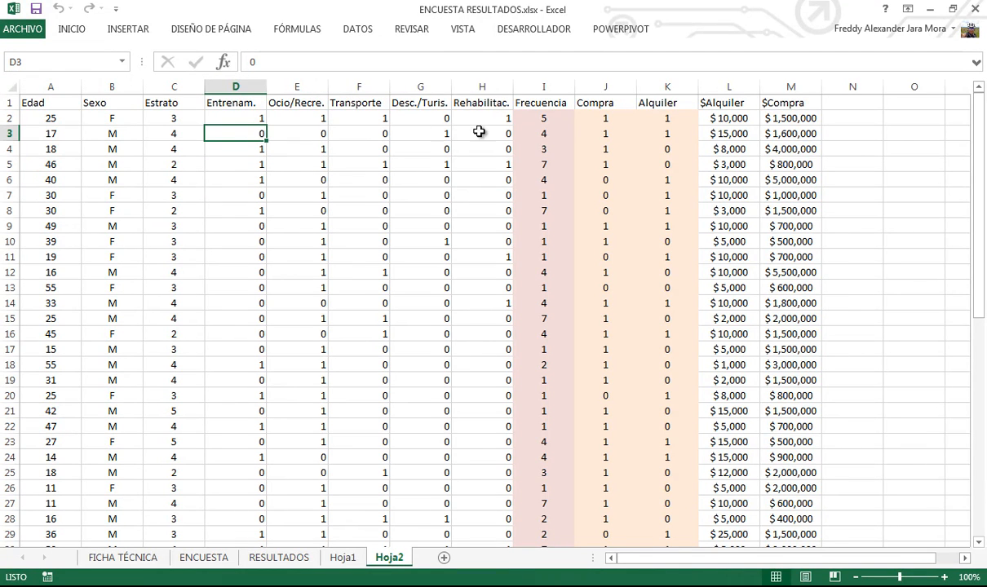
Step: Review the values in the Frecuencia column, starting from cell I2
{"action": "mouse_move", "coordinate": [547, 120]}
{"action": "left_mouse_down"}
{"action": "mouse_move", "coordinate": [535, 418]}
{"action": "mouse_move", "coordinate": [552, 117]}
{"action": "left_mouse_up"}
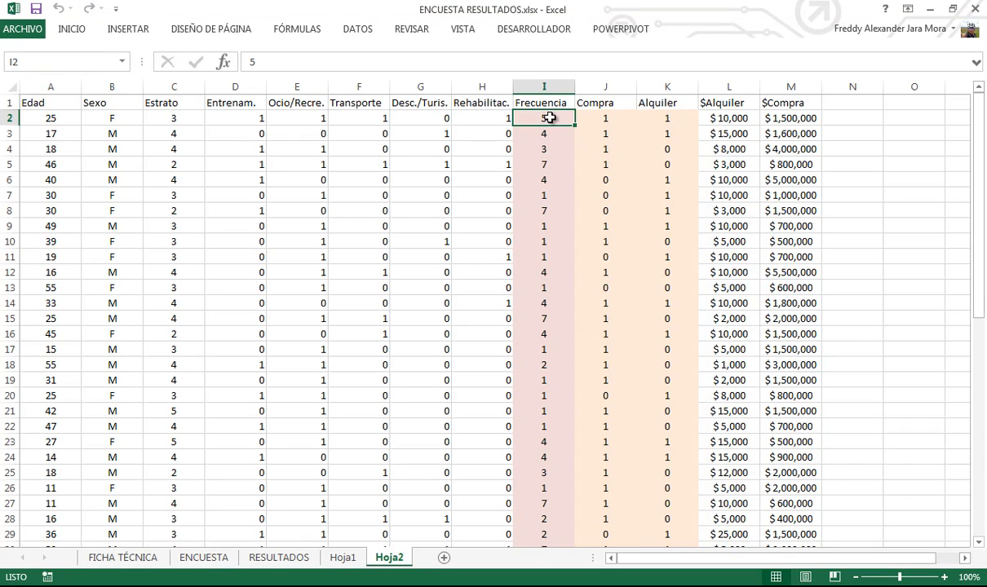
{"action": "scroll", "coordinate": [545, 204], "scroll_direction": "down", "scroll_amount": 6}
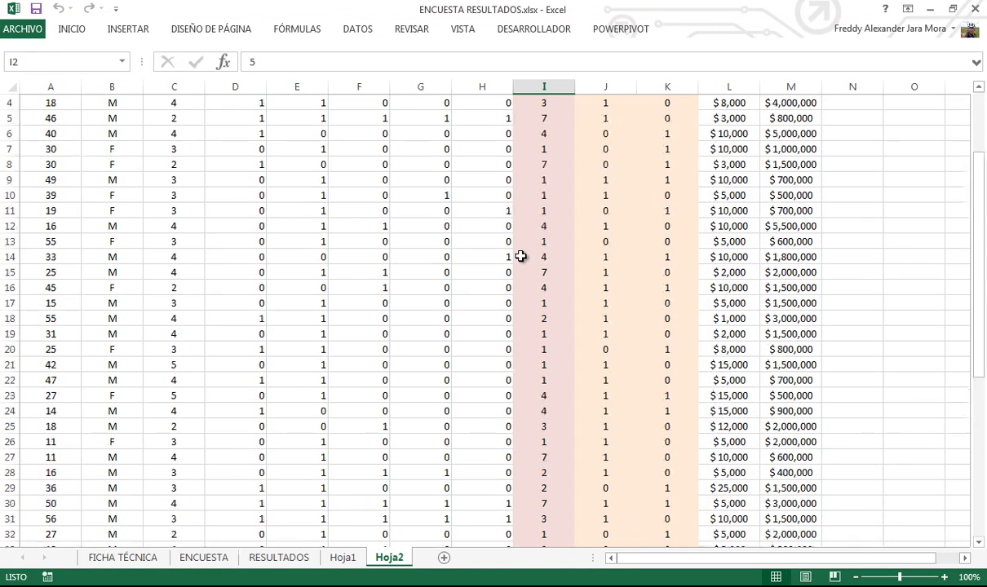
{"action": "scroll", "coordinate": [520, 256], "scroll_direction": "up", "scroll_amount": 6}
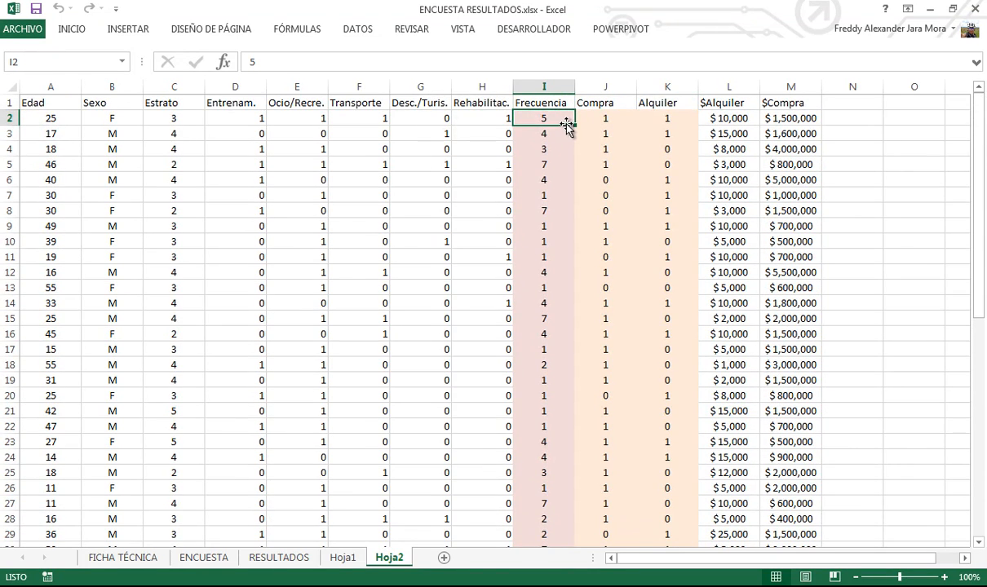
Step: Review the values in the $Alquiler and $Compra columns, starting from row 2
{"action": "left_click_drag", "start_coordinate": [602, 119], "coordinate": [770, 329]}
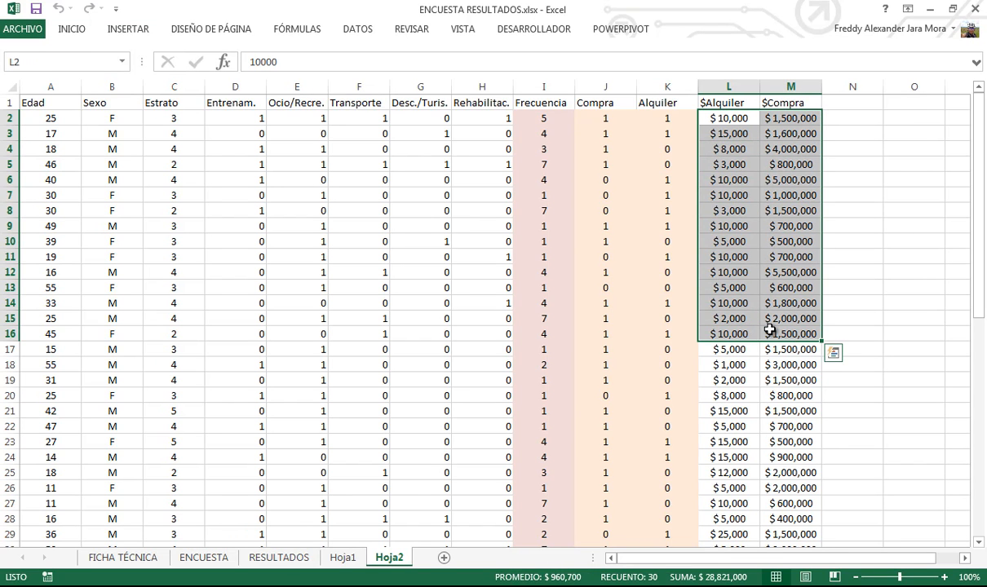
{"action": "scroll", "coordinate": [767, 328], "scroll_direction": "down", "scroll_amount": 11}
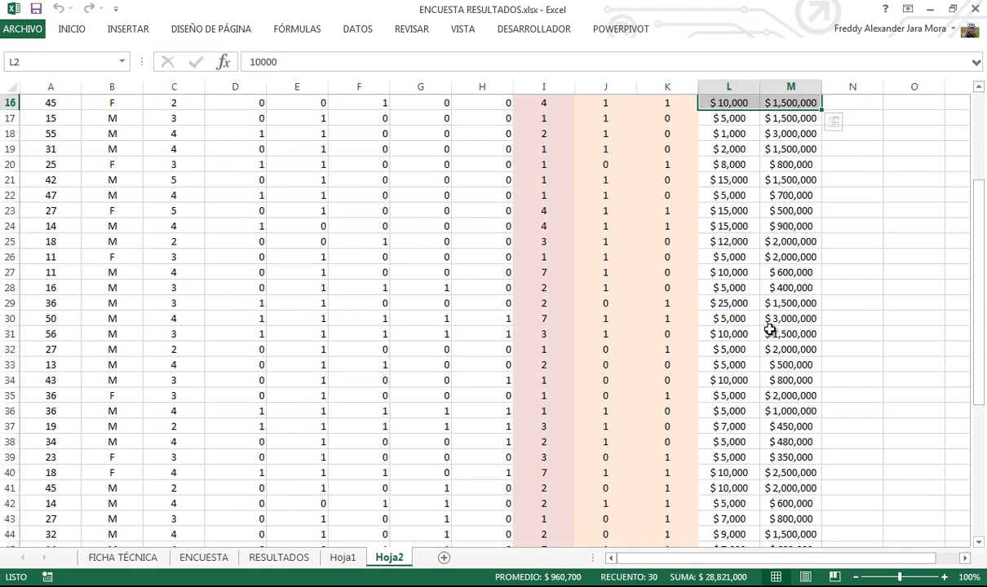
{"action": "scroll", "coordinate": [758, 319], "scroll_direction": "up", "scroll_amount": 11}
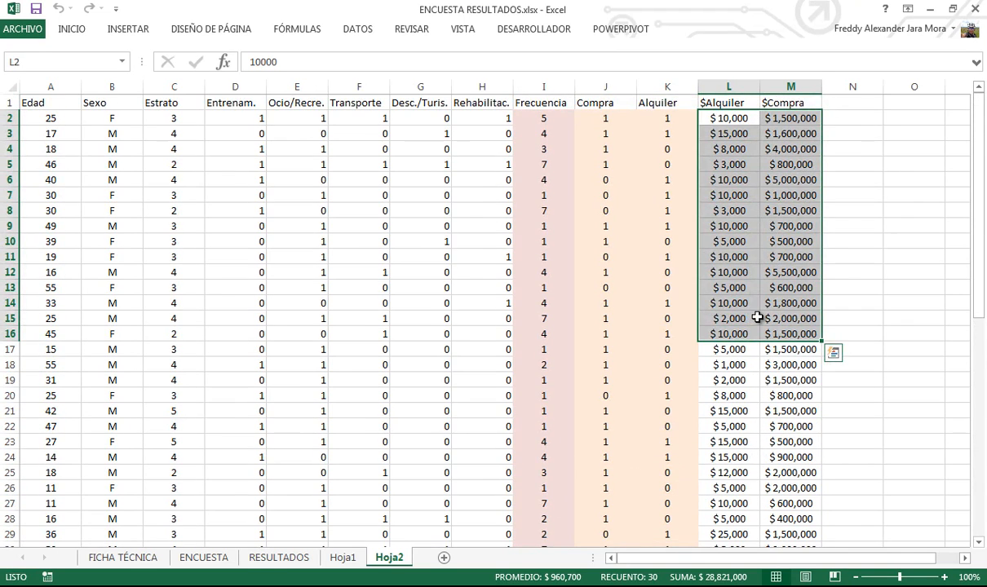
Step: Copy the whole coded survey table in Hoja2, cells A1 to M57 including the headers
{"action": "left_click", "coordinate": [236, 212]}
{"action": "left_click_drag", "start_coordinate": [79, 103], "coordinate": [584, 421]}
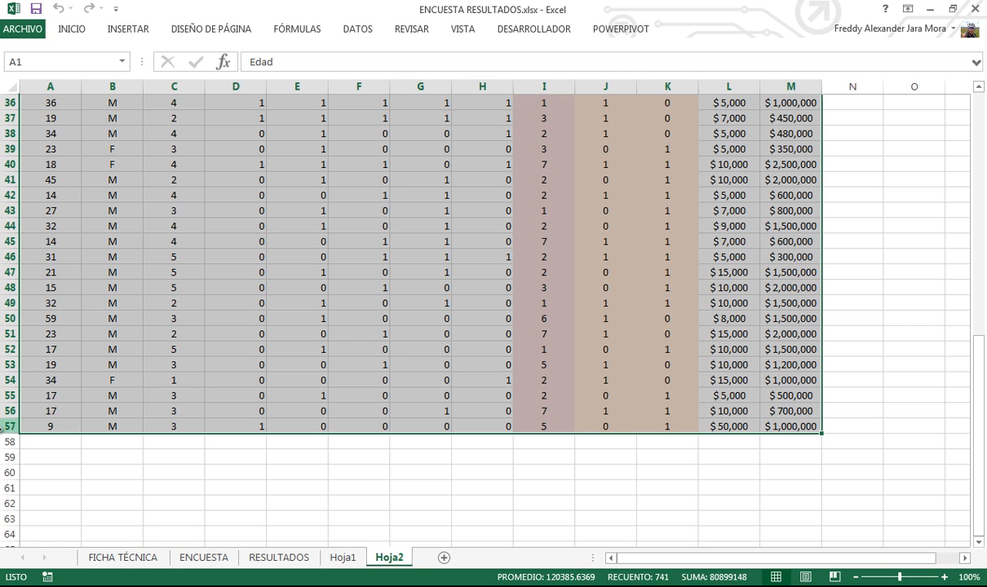
{"action": "key", "text": "ctrl+c"}
{"action": "scroll", "coordinate": [173, 408], "scroll_direction": "up", "scroll_amount": 12}
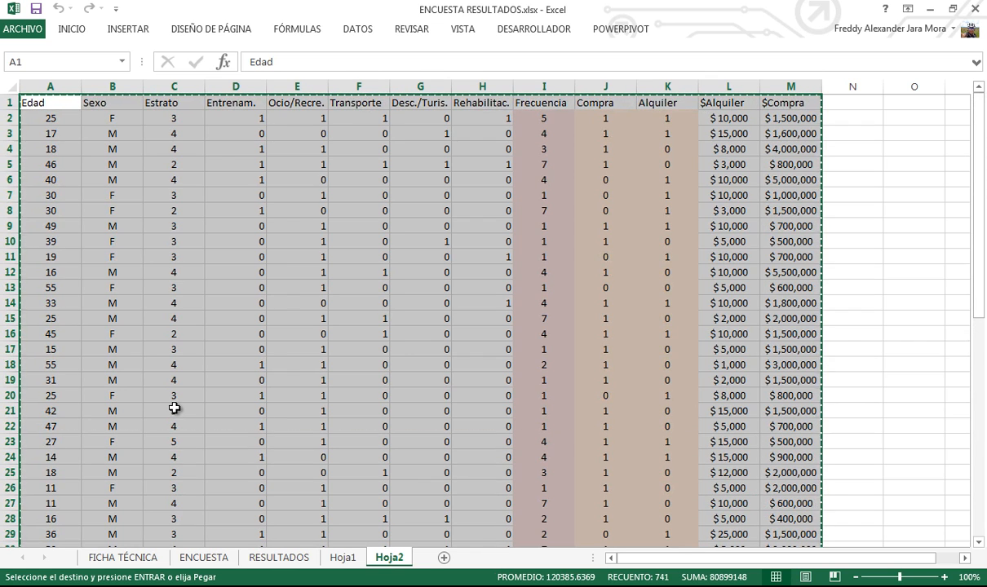
Step: Switch to Minitab and paste the copied survey table into Hoja de trabajo 1, starting at the C1 column name
{"action": "key", "text": "super"}
{"action": "left_click", "coordinate": [70, 295]}
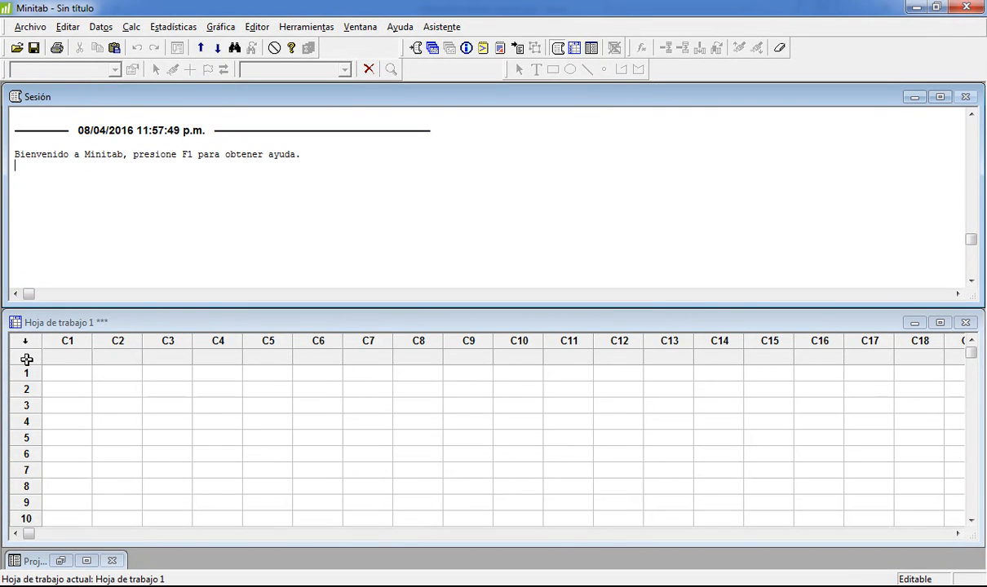
{"action": "left_click_drag", "start_coordinate": [26, 374], "coordinate": [35, 405]}
{"action": "left_click", "coordinate": [61, 357]}
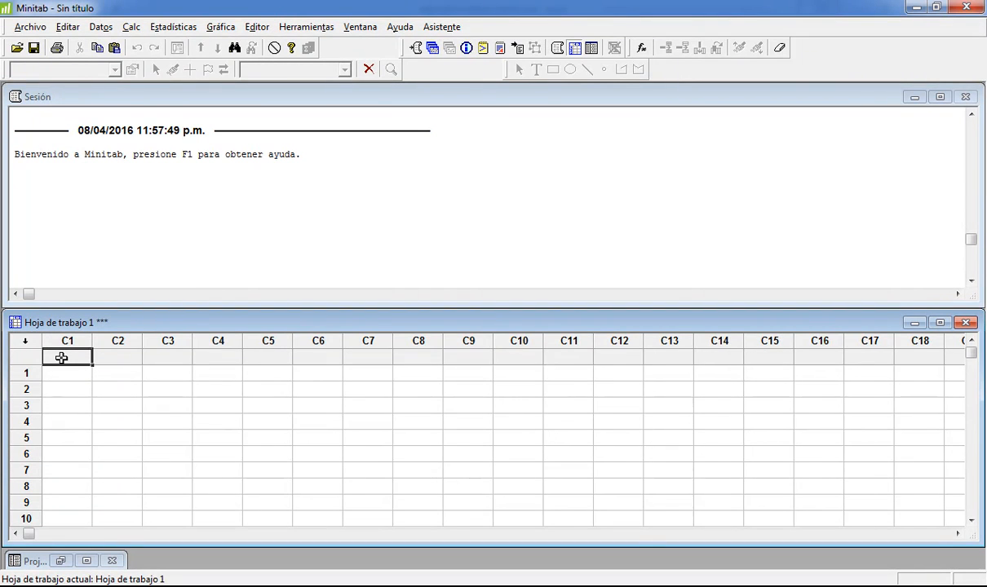
{"action": "key", "text": "ctrl+v"}
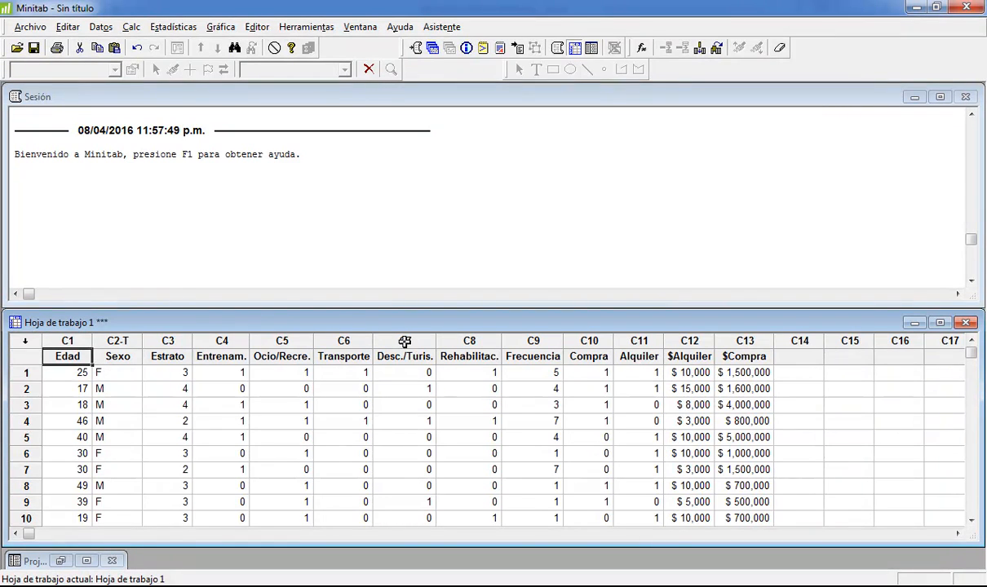
Step: Look through the pasted worksheet rows and inspect the Edad, Estrato and $Compra columns
{"action": "scroll", "coordinate": [422, 451], "scroll_direction": "down", "scroll_amount": 12}
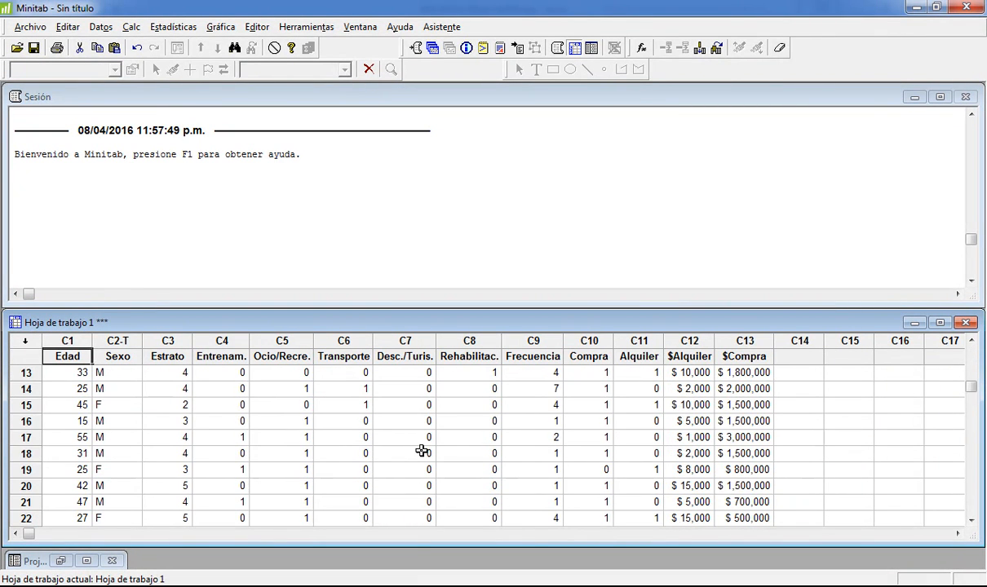
{"action": "scroll", "coordinate": [419, 443], "scroll_direction": "up", "scroll_amount": 12}
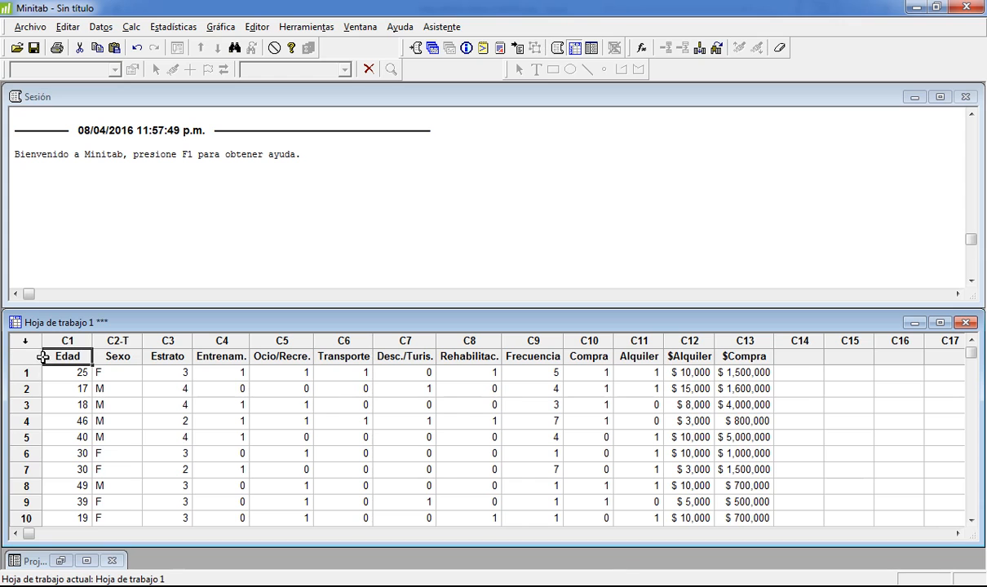
{"action": "left_click_drag", "start_coordinate": [58, 372], "coordinate": [66, 438]}
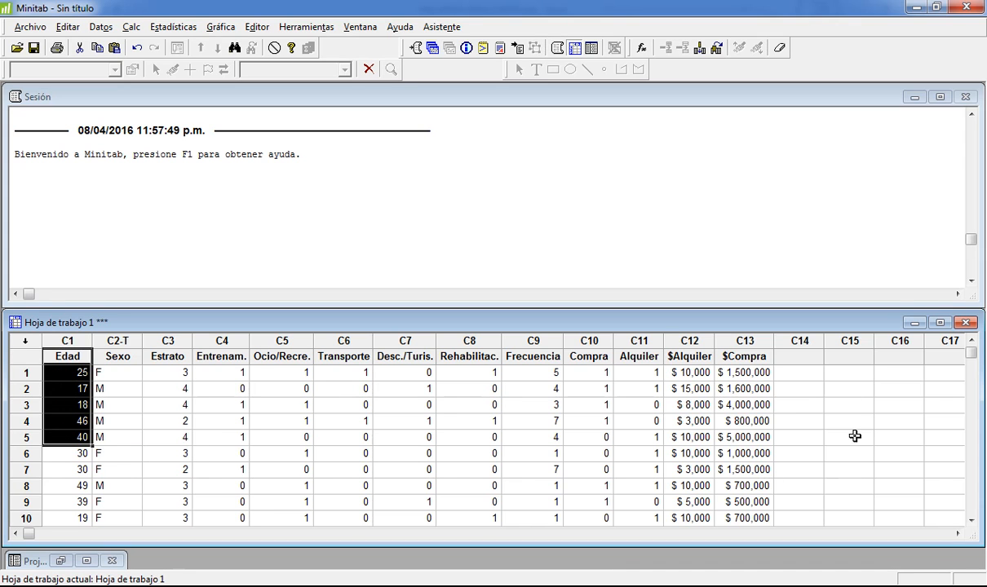
{"action": "left_click_drag", "start_coordinate": [723, 380], "coordinate": [770, 439]}
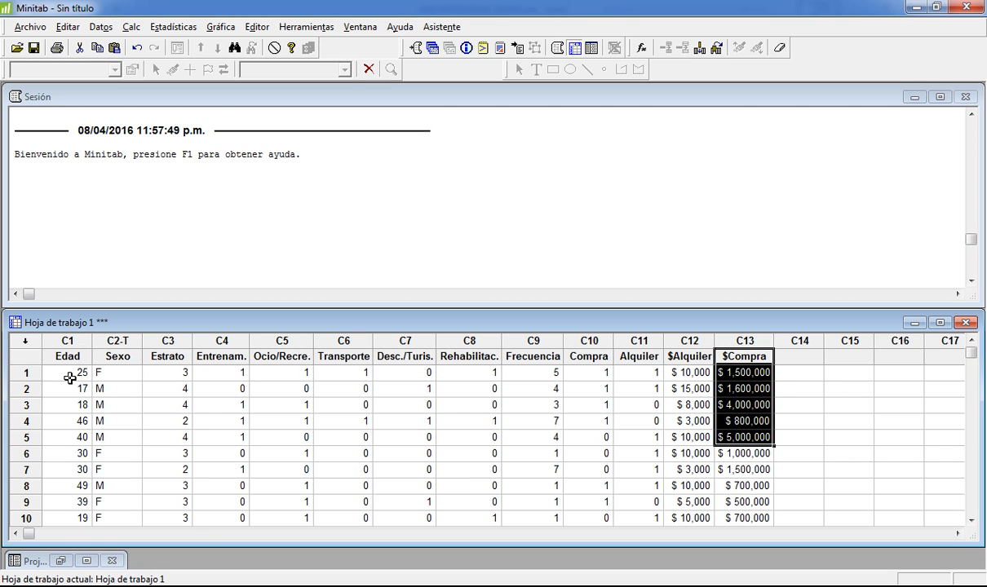
{"action": "mouse_move", "coordinate": [175, 374]}
{"action": "left_mouse_down"}
{"action": "mouse_move", "coordinate": [261, 382]}
{"action": "mouse_move", "coordinate": [569, 479]}
{"action": "mouse_move", "coordinate": [634, 488]}
{"action": "mouse_move", "coordinate": [559, 479]}
{"action": "mouse_move", "coordinate": [283, 393]}
{"action": "mouse_move", "coordinate": [186, 374]}
{"action": "left_mouse_up"}
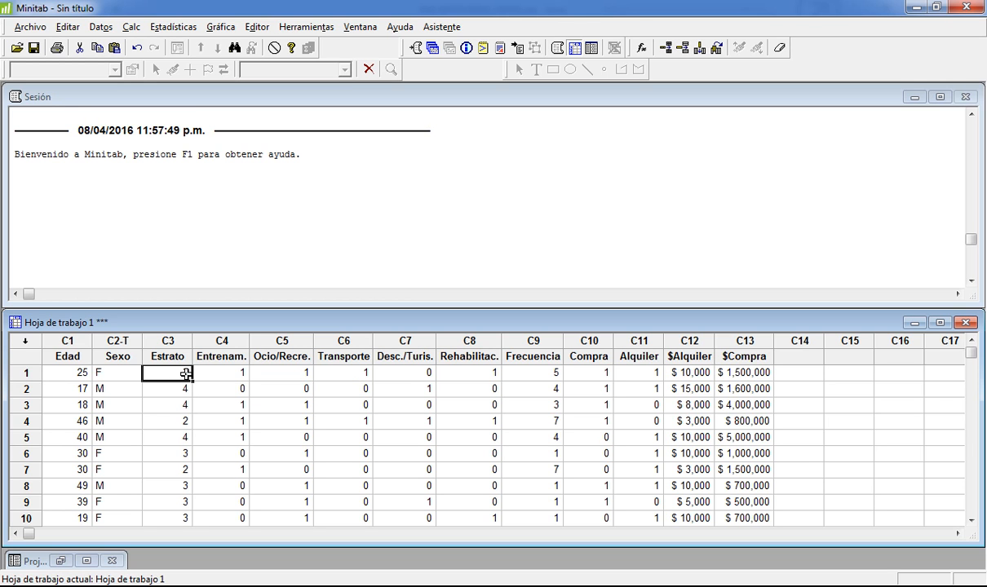
{"action": "left_click", "coordinate": [68, 357]}
{"action": "left_click", "coordinate": [721, 356]}
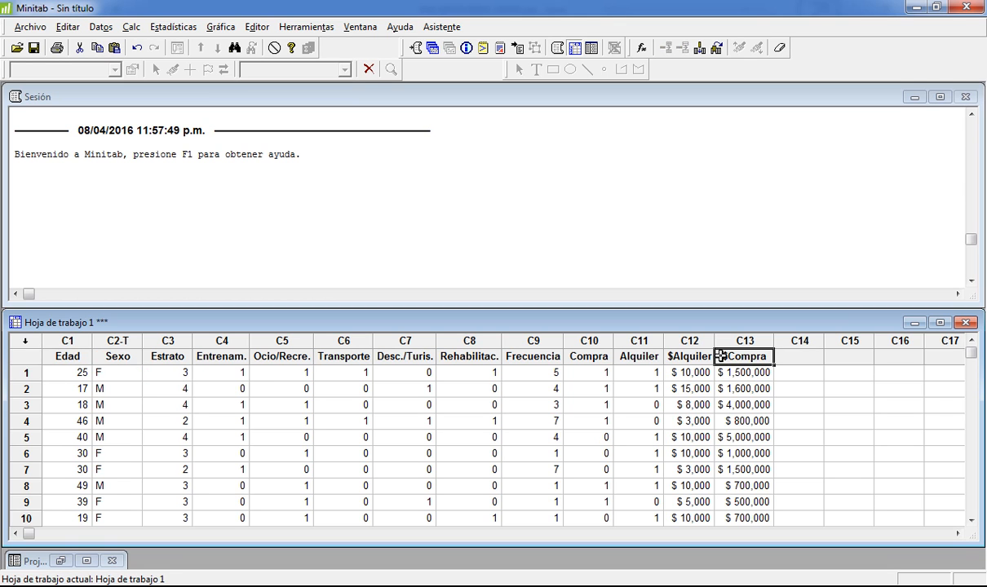
Step: Create a simple scatterplot with $Compra as the Y variable and Edad as the X variable, and inspect one of its points
{"action": "left_click", "coordinate": [160, 29]}
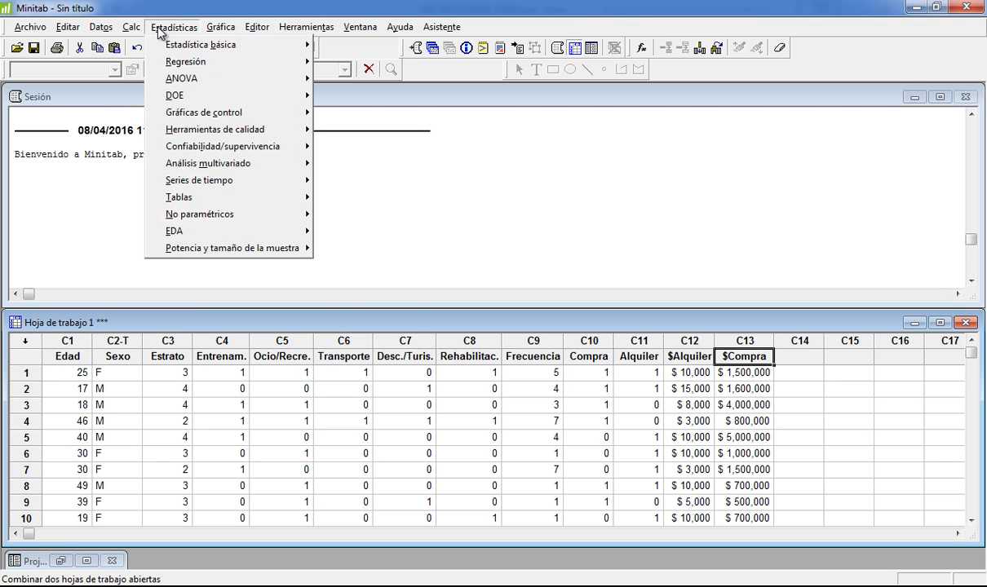
{"action": "mouse_move", "coordinate": [221, 27]}
{"action": "left_click", "coordinate": [217, 45]}
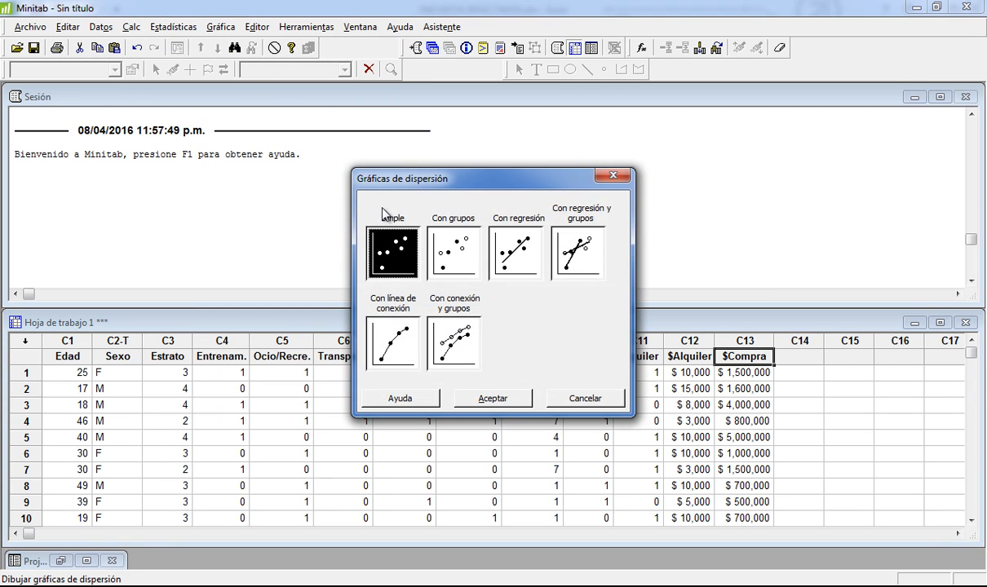
{"action": "double_click", "coordinate": [401, 262]}
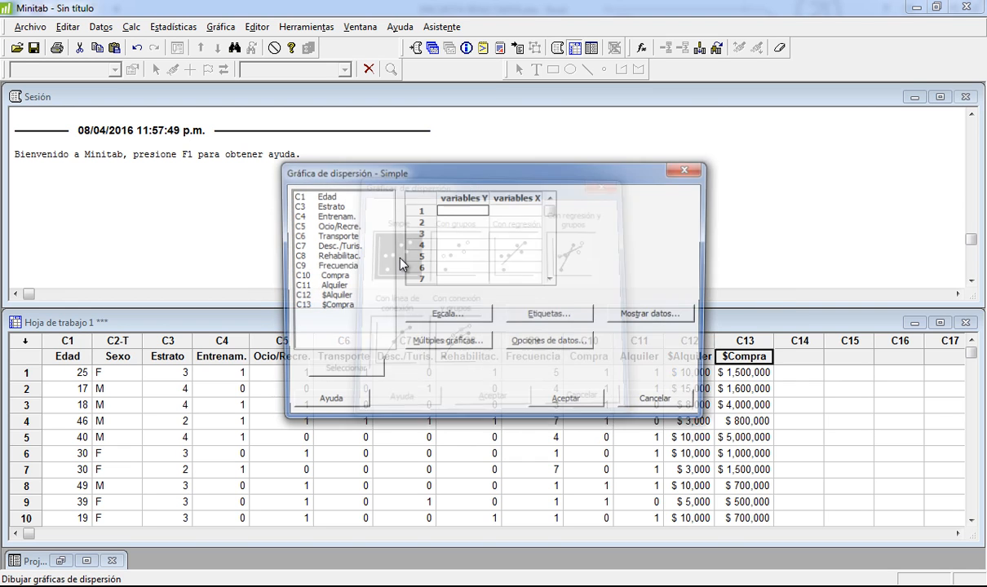
{"action": "left_click", "coordinate": [504, 209]}
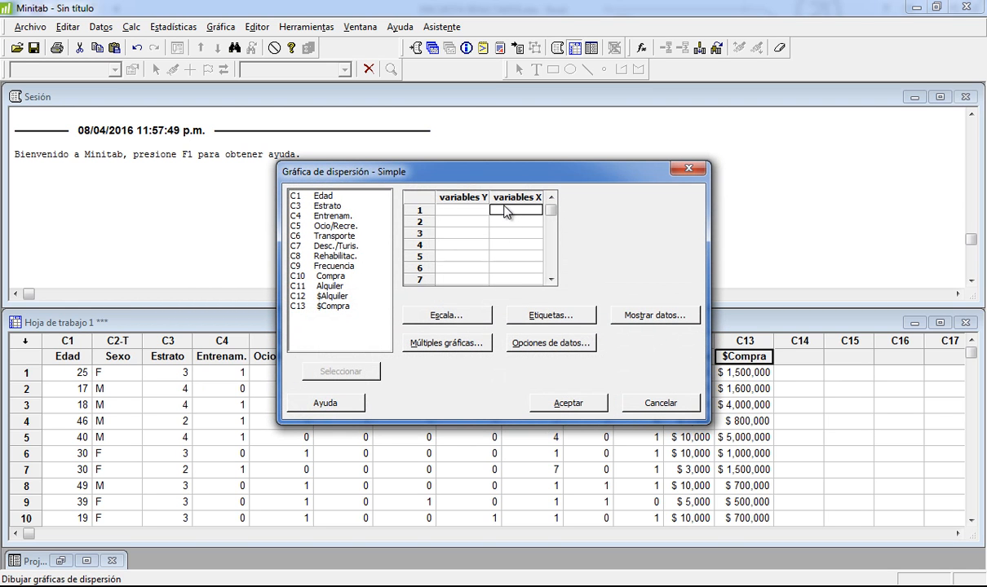
{"action": "double_click", "coordinate": [303, 195]}
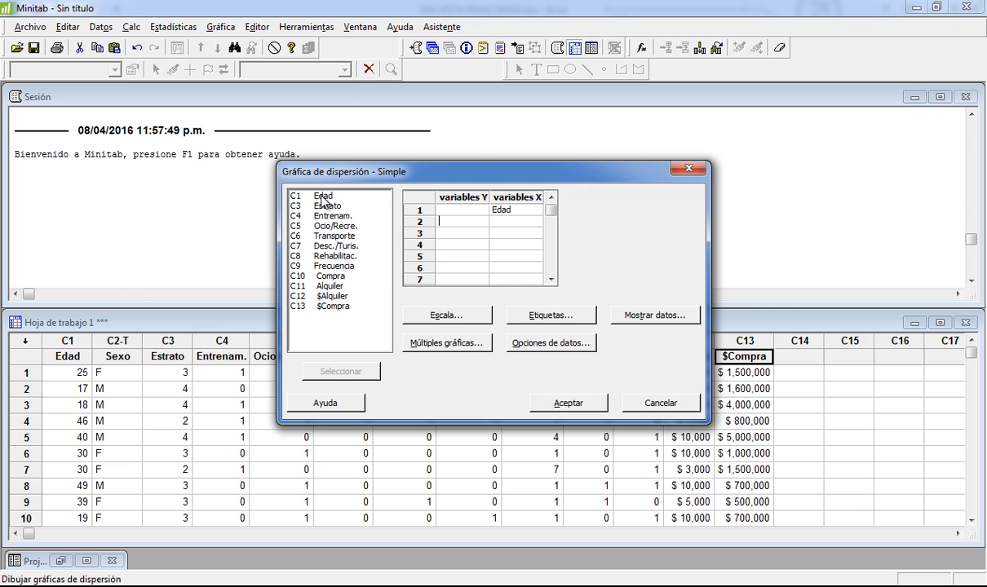
{"action": "left_click", "coordinate": [451, 210]}
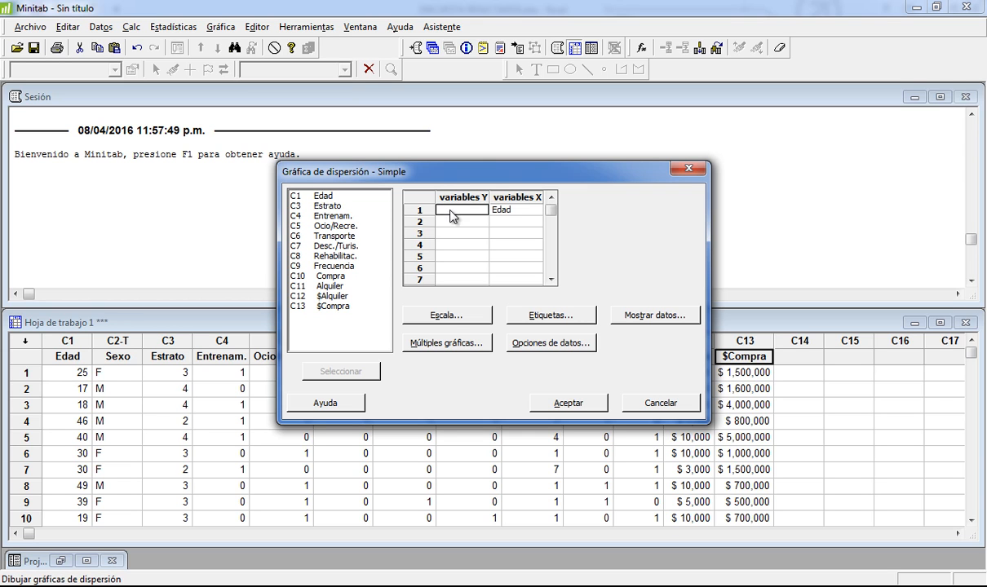
{"action": "double_click", "coordinate": [334, 306]}
{"action": "left_click", "coordinate": [555, 402]}
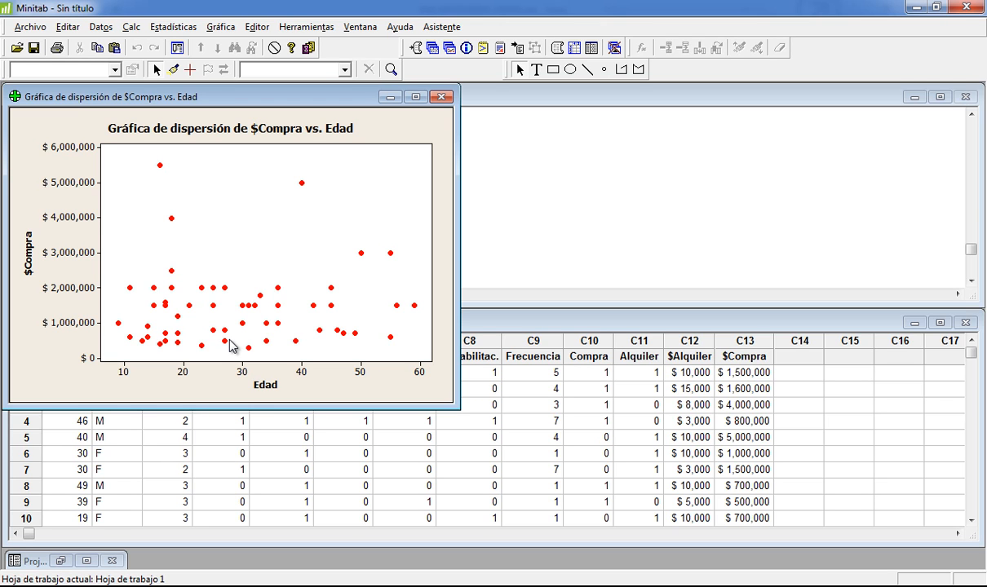
{"action": "mouse_move", "coordinate": [224, 345]}
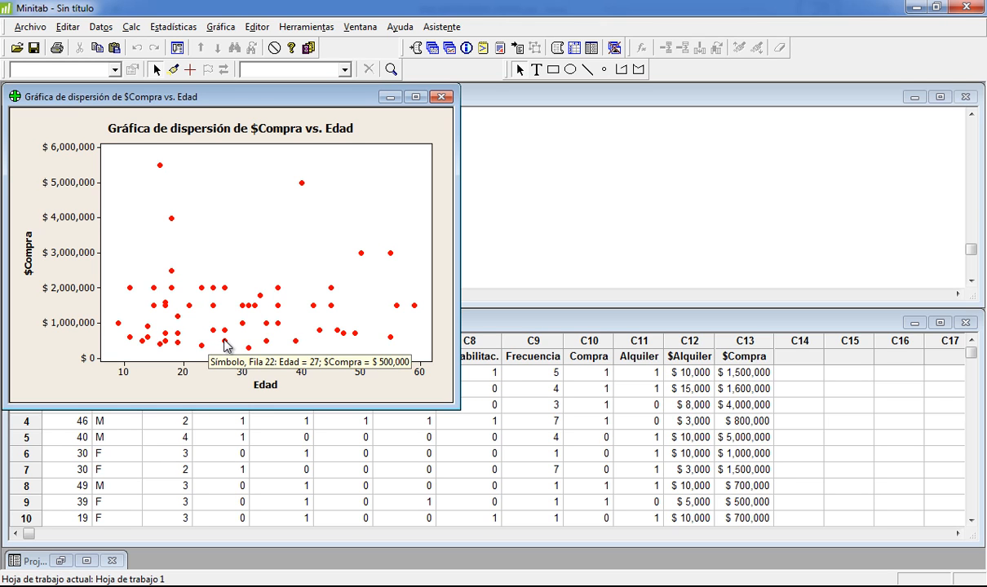
Step: Start a multivariate Conglomerados de observaciones analysis with Edad and $Compra as the variables, placing the dialog clear of the scatterplot
{"action": "left_click", "coordinate": [176, 27]}
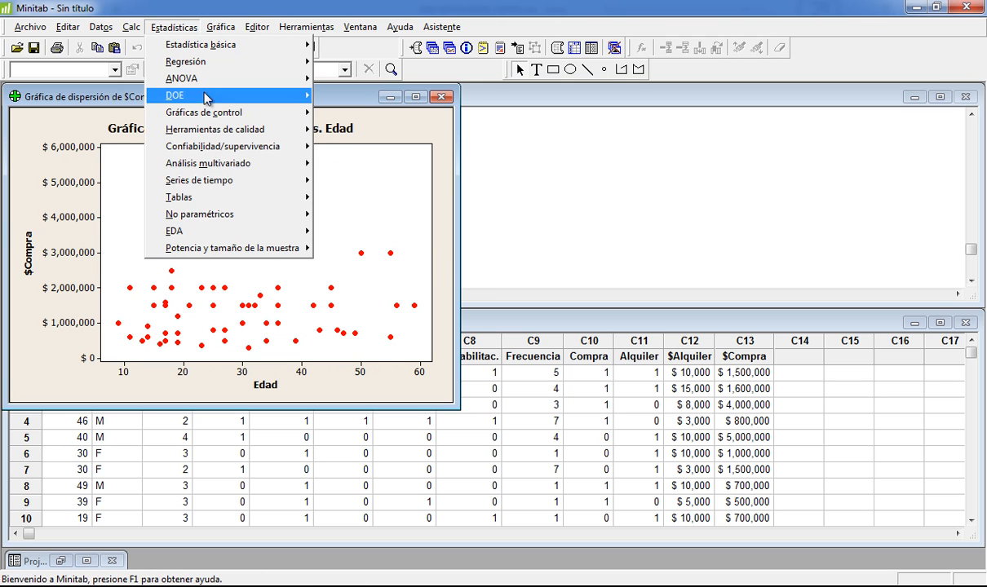
{"action": "mouse_move", "coordinate": [231, 171]}
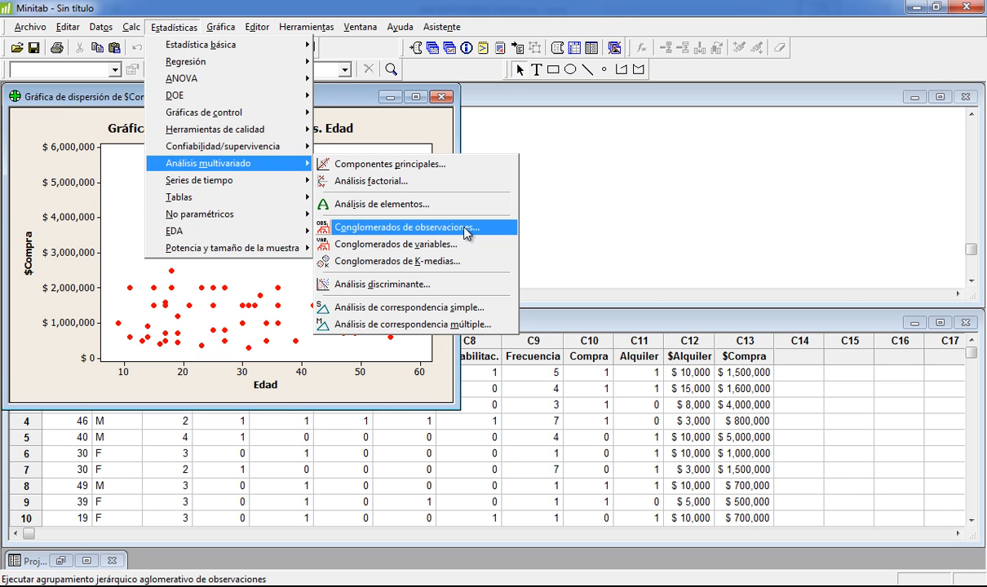
{"action": "left_click", "coordinate": [466, 233]}
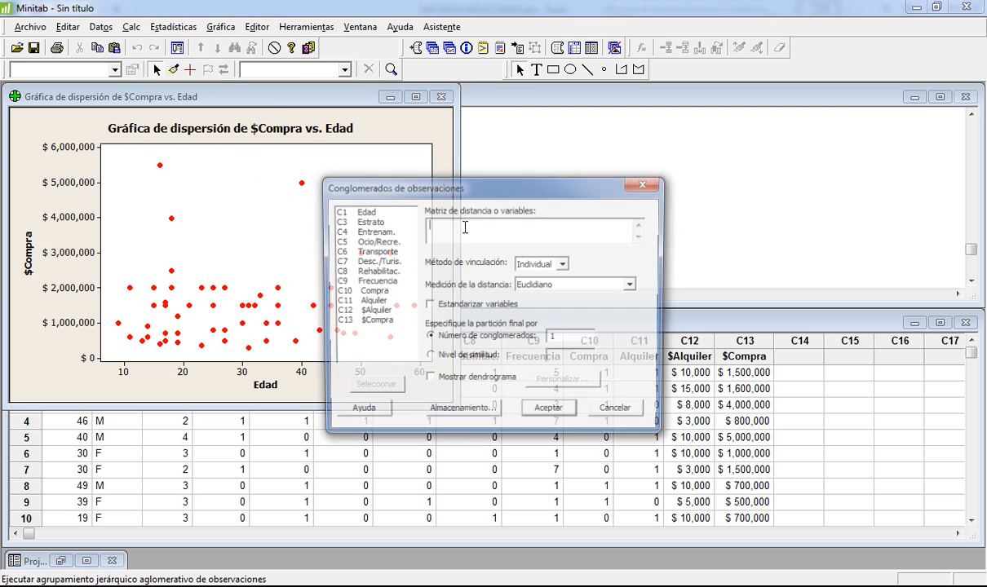
{"action": "left_click_drag", "start_coordinate": [830, 174], "coordinate": [830, 175]}
{"action": "left_click_drag", "start_coordinate": [715, 169], "coordinate": [604, 130]}
{"action": "double_click", "coordinate": [608, 155]}
{"action": "double_click", "coordinate": [613, 265]}
Step: Set the linkage method of the cluster analysis to Ward
{"action": "left_click", "coordinate": [799, 209]}
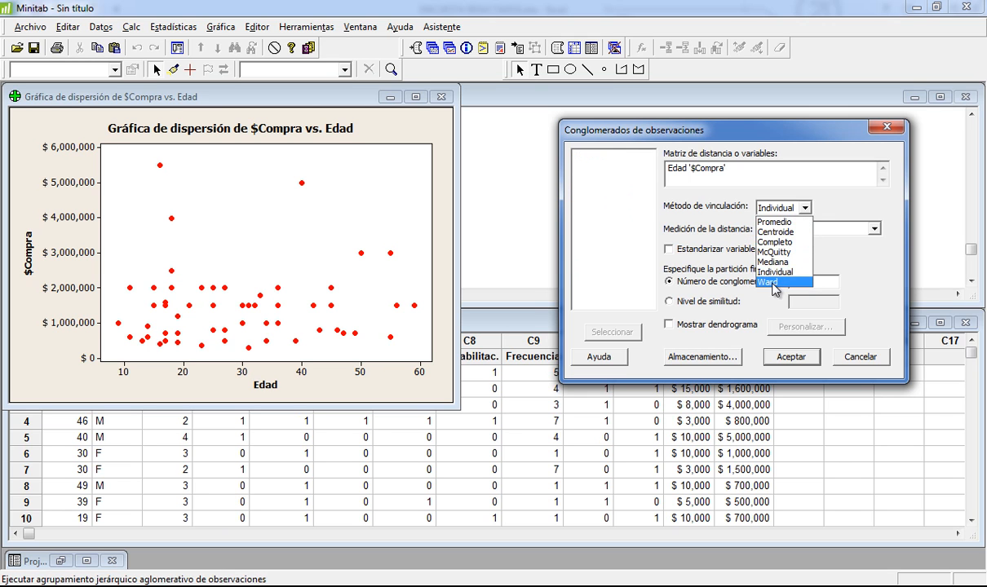
{"action": "left_click", "coordinate": [789, 281]}
{"action": "left_click", "coordinate": [774, 172]}
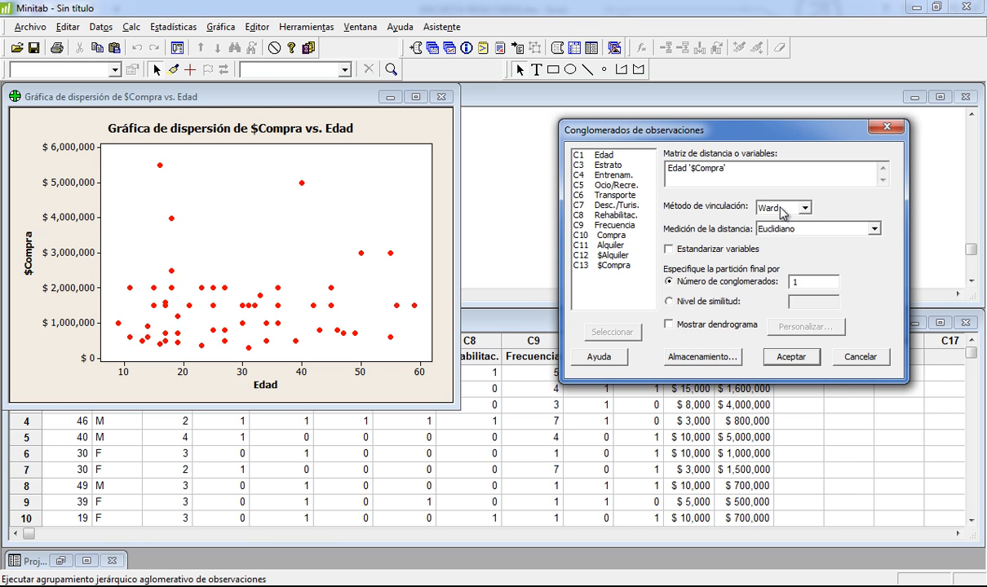
Step: Switch to Estudios de apoyo.pdf and review the Segmentación slides on cluster analysis, Euclidean distance and variable standardization
{"action": "left_click", "coordinate": [333, 586]}
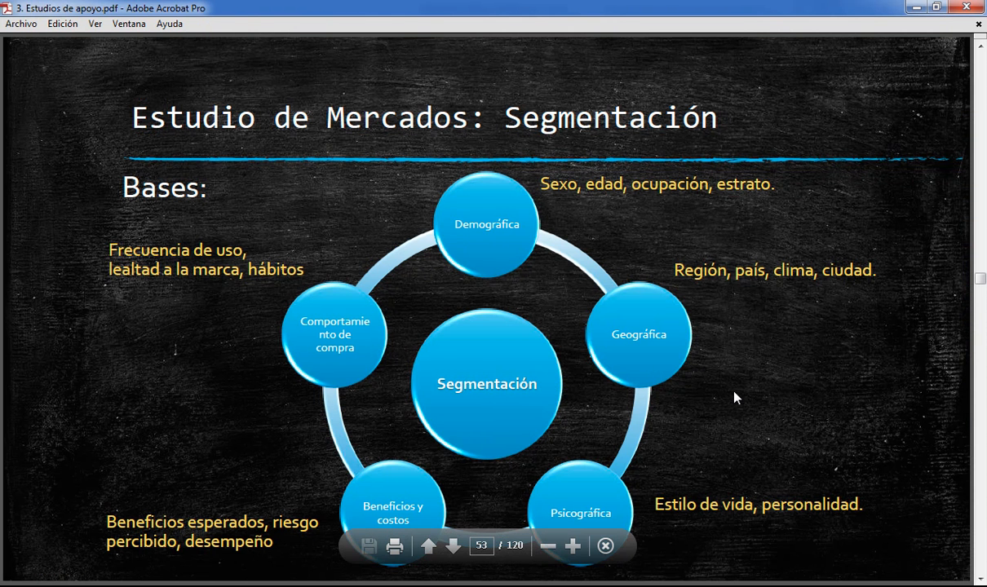
{"action": "scroll", "coordinate": [736, 398], "scroll_direction": "down", "scroll_amount": 2}
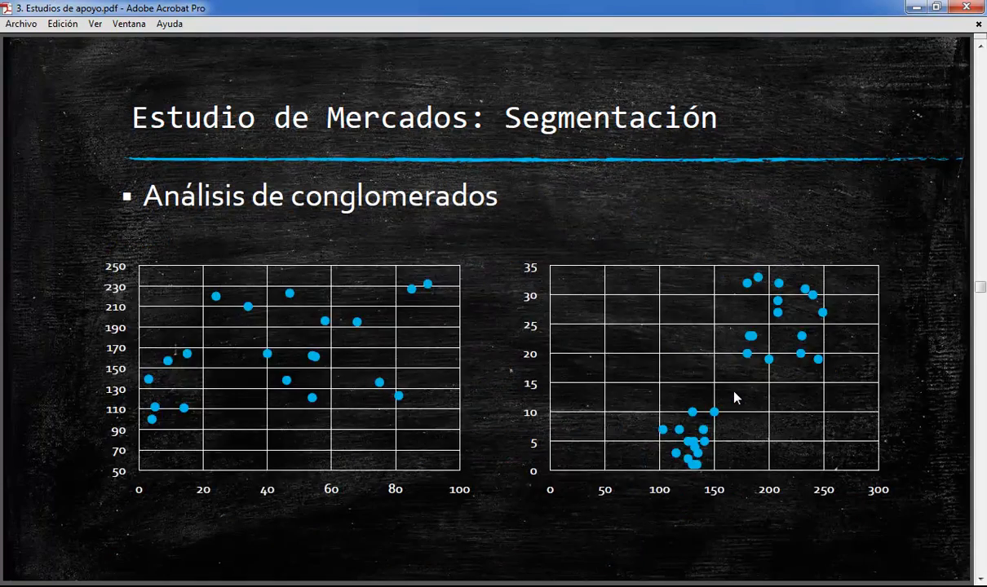
{"action": "scroll", "coordinate": [737, 398], "scroll_direction": "down", "scroll_amount": 3}
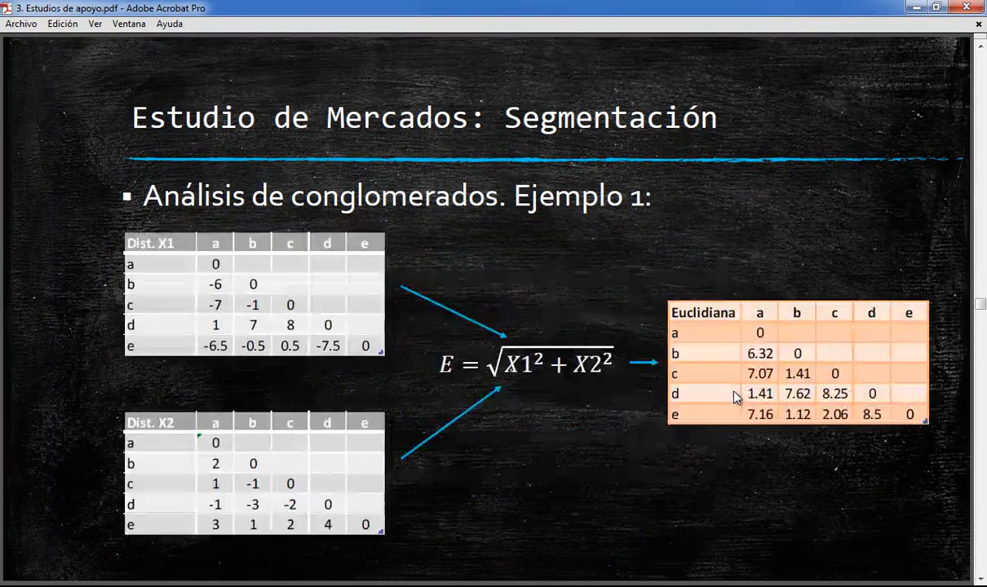
{"action": "scroll", "coordinate": [736, 398], "scroll_direction": "down", "scroll_amount": 3}
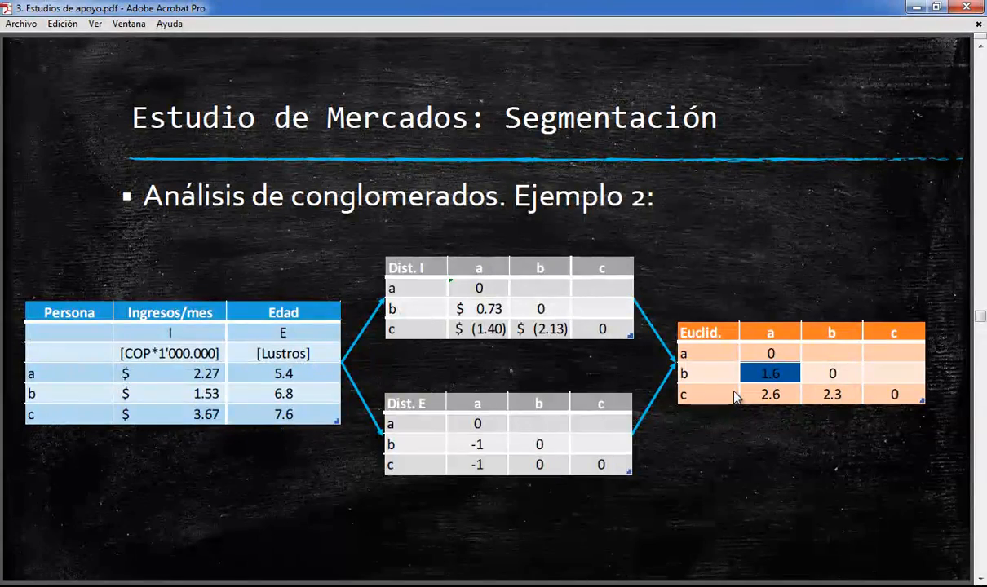
{"action": "scroll", "coordinate": [737, 398], "scroll_direction": "down", "scroll_amount": 2}
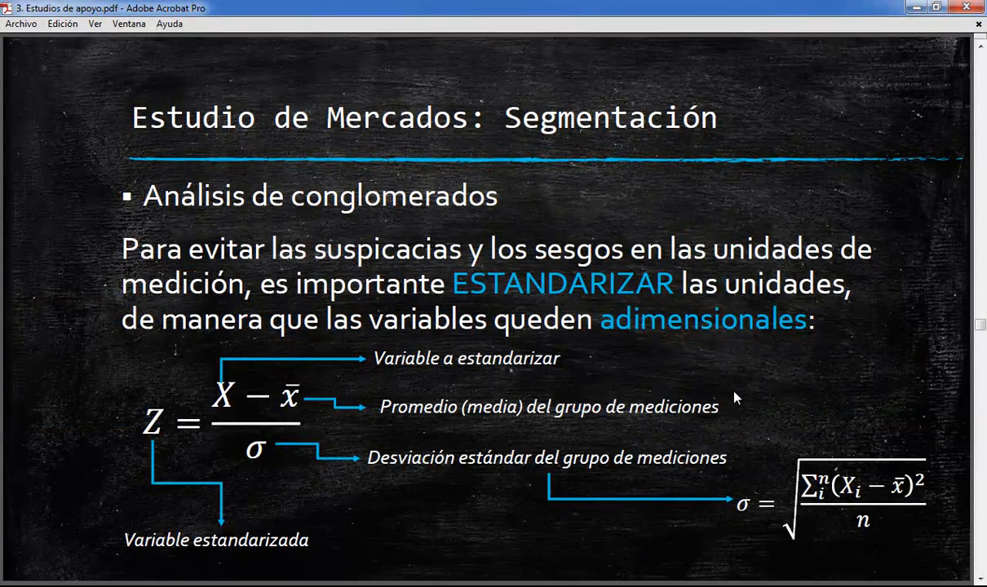
{"action": "scroll", "coordinate": [737, 398], "scroll_direction": "down", "scroll_amount": 3}
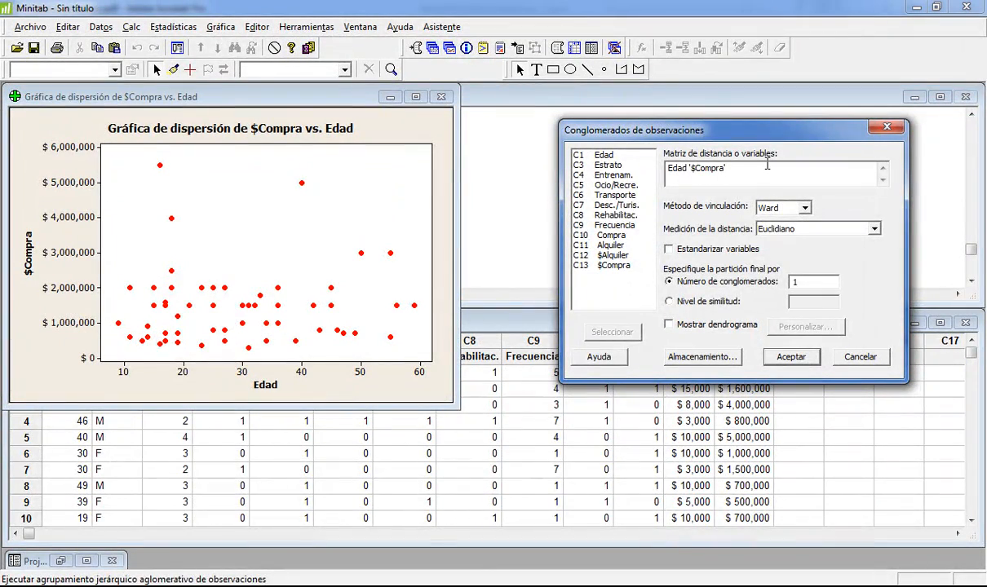
Step: Back in Minitab, enable Mostrar dendrograma and Estandarizar variables for the cluster analysis
{"action": "left_click", "coordinate": [722, 326]}
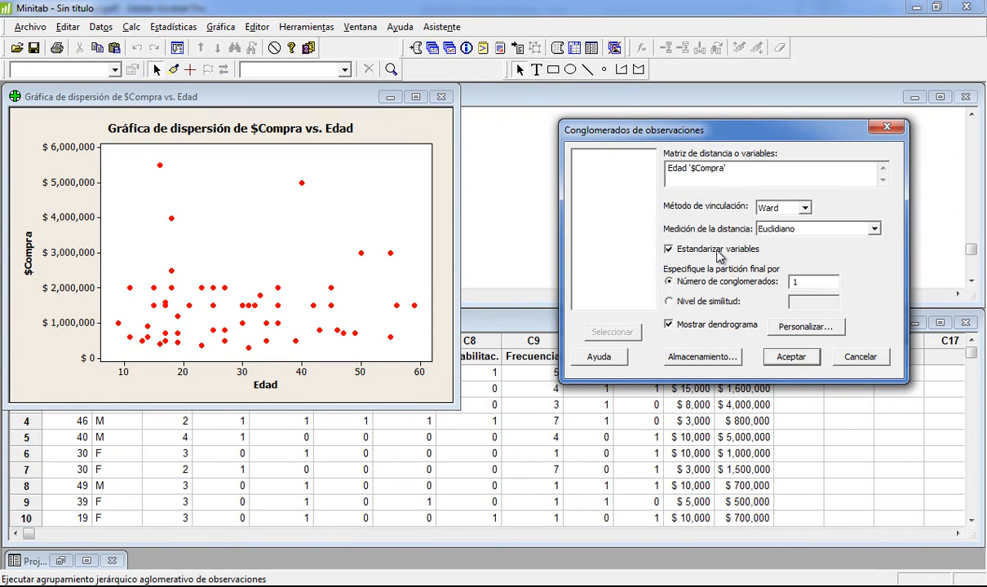
Step: Switch to Estudios de apoyo.pdf and review the Segmentación slides around the diagram of hierarchical and non-hierarchical clustering procedures
{"action": "left_click", "coordinate": [267, 585]}
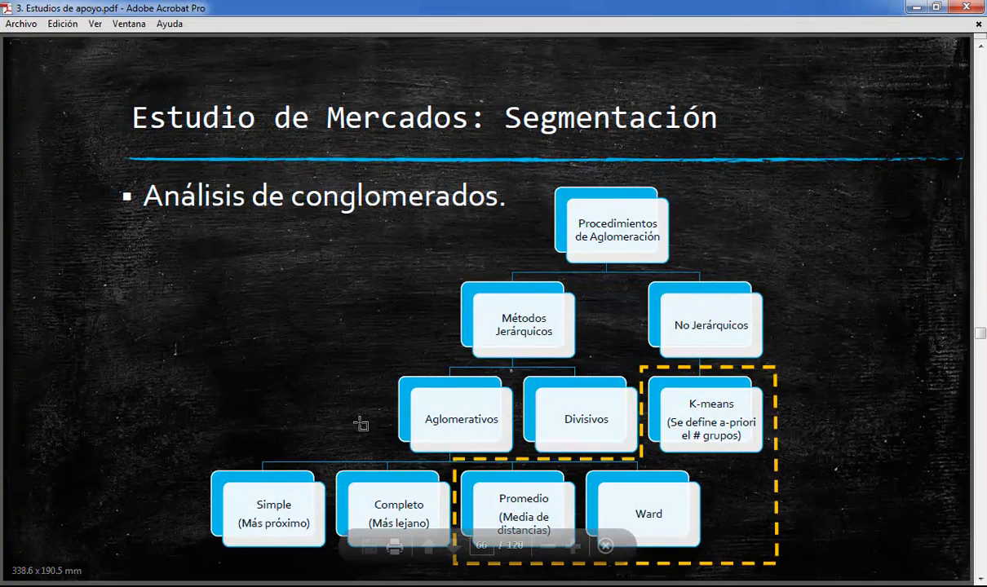
{"action": "scroll", "coordinate": [361, 427], "scroll_direction": "up", "scroll_amount": 3}
{"action": "scroll", "coordinate": [360, 427], "scroll_direction": "down", "scroll_amount": 1}
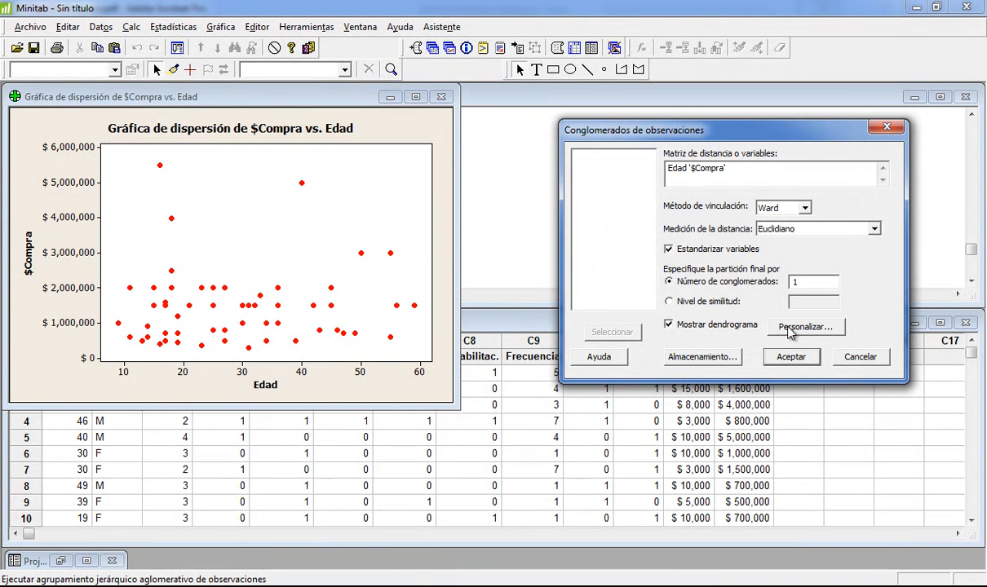
{"action": "left_click", "coordinate": [789, 329]}
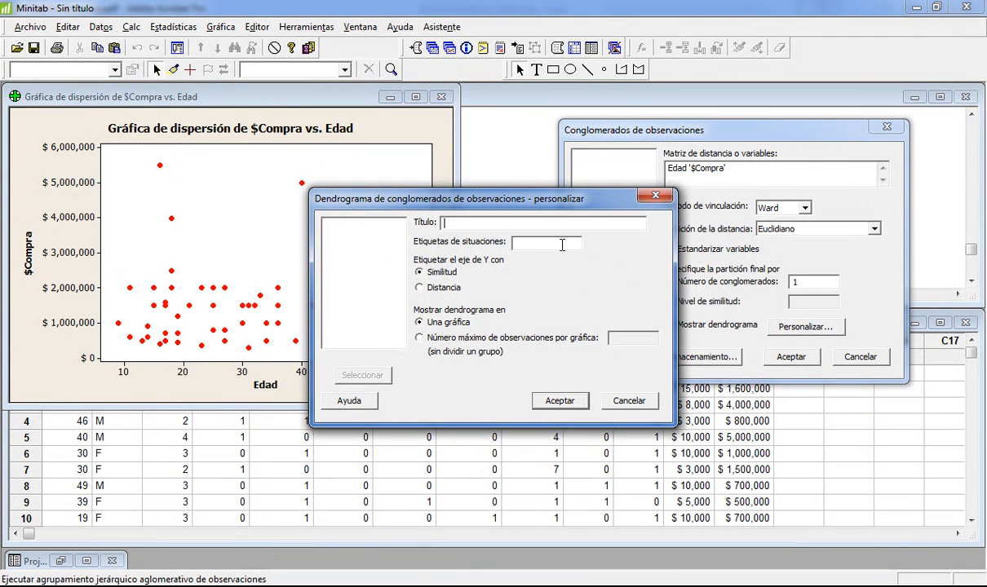
{"action": "left_click", "coordinate": [559, 244]}
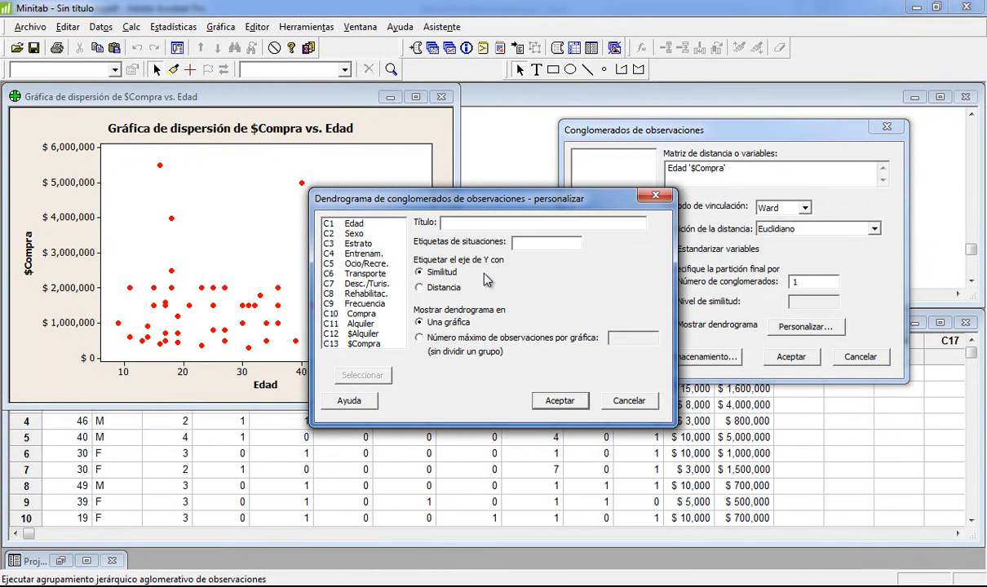
{"action": "left_click", "coordinate": [639, 402]}
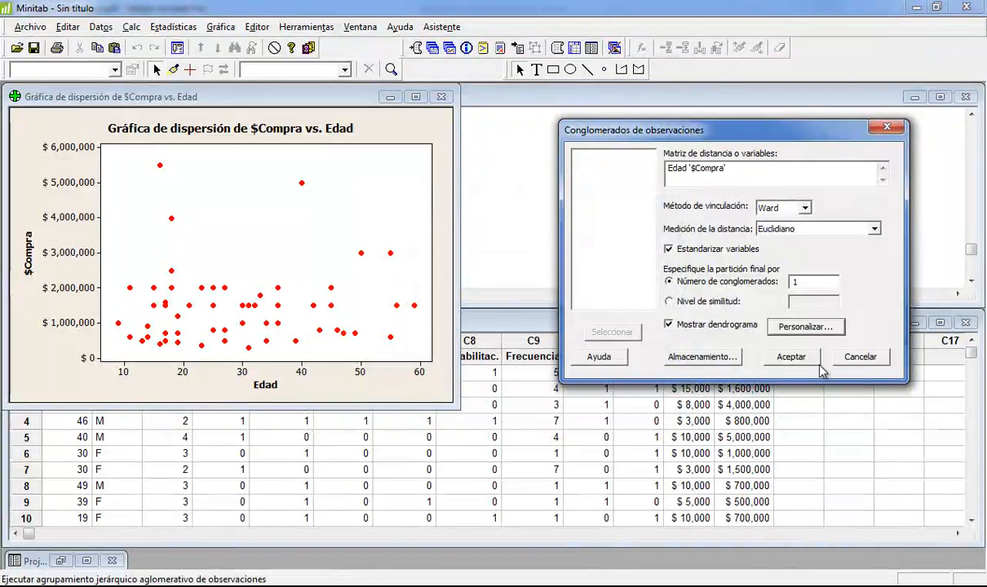
Step: Run the Ward cluster analysis and arrange the resulting dendrogram beside the $Compra vs. Edad scatterplot
{"action": "left_click", "coordinate": [804, 364]}
{"action": "left_click_drag", "start_coordinate": [269, 120], "coordinate": [741, 127]}
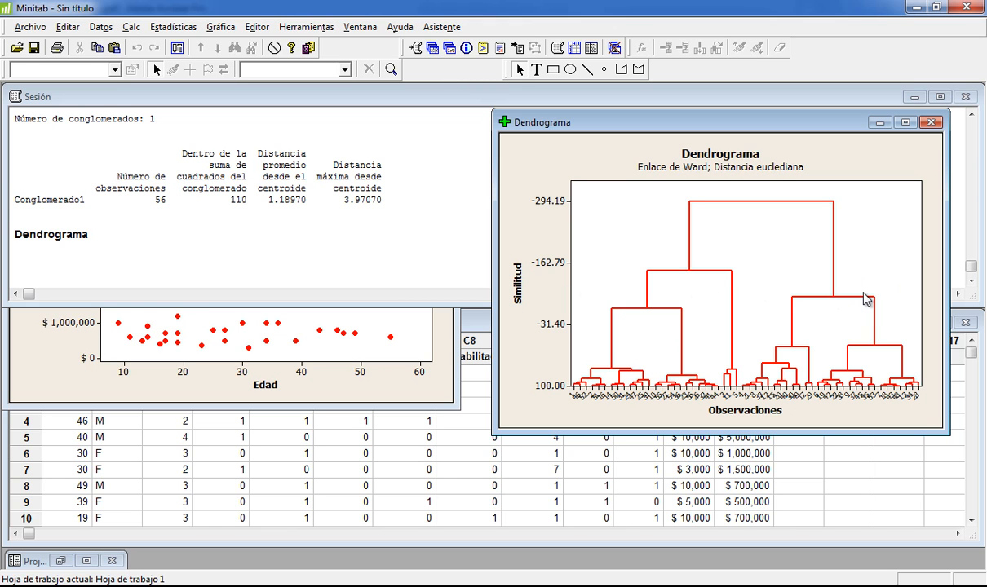
{"action": "left_click", "coordinate": [424, 347]}
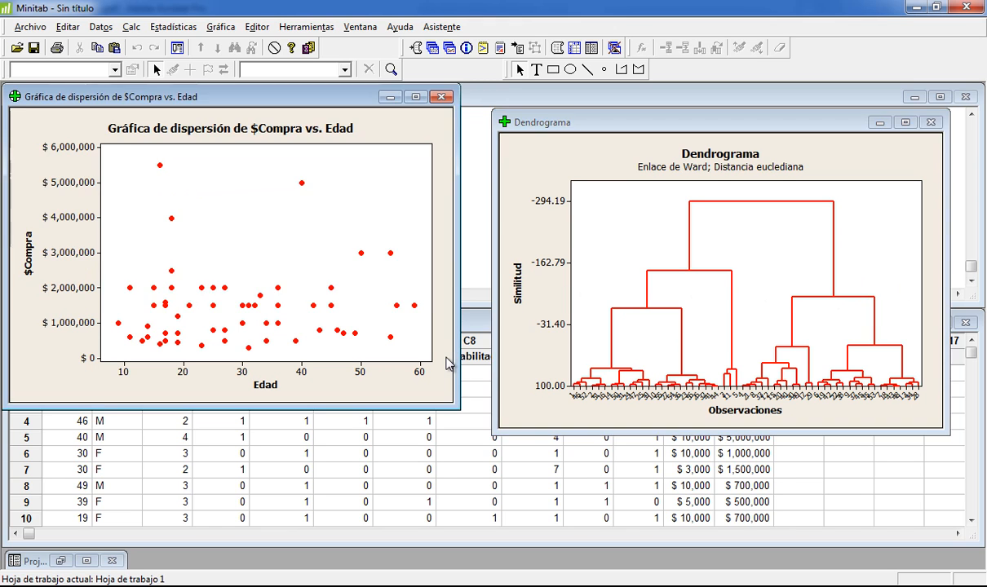
{"action": "left_click_drag", "start_coordinate": [534, 123], "coordinate": [509, 104]}
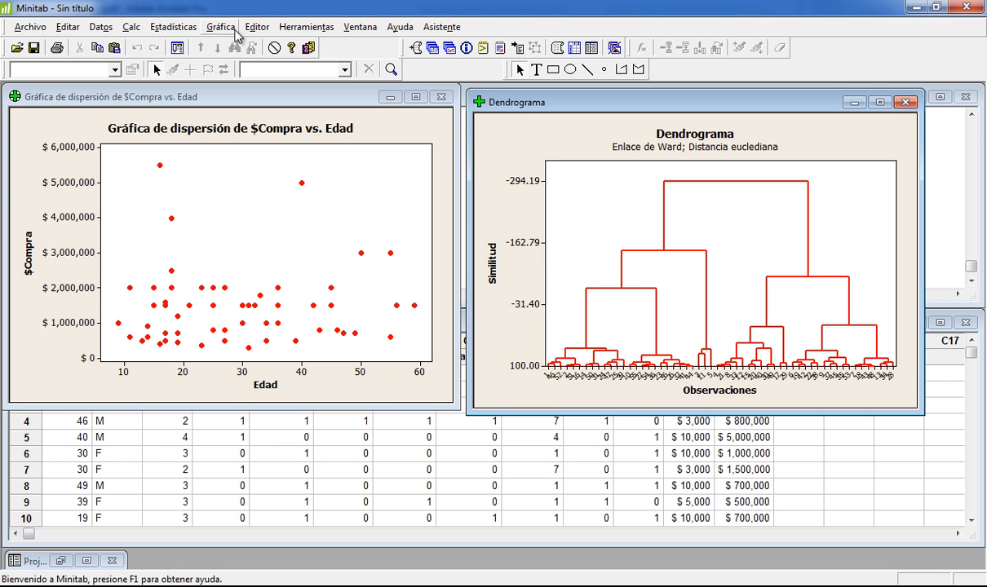
{"action": "left_click", "coordinate": [53, 437]}
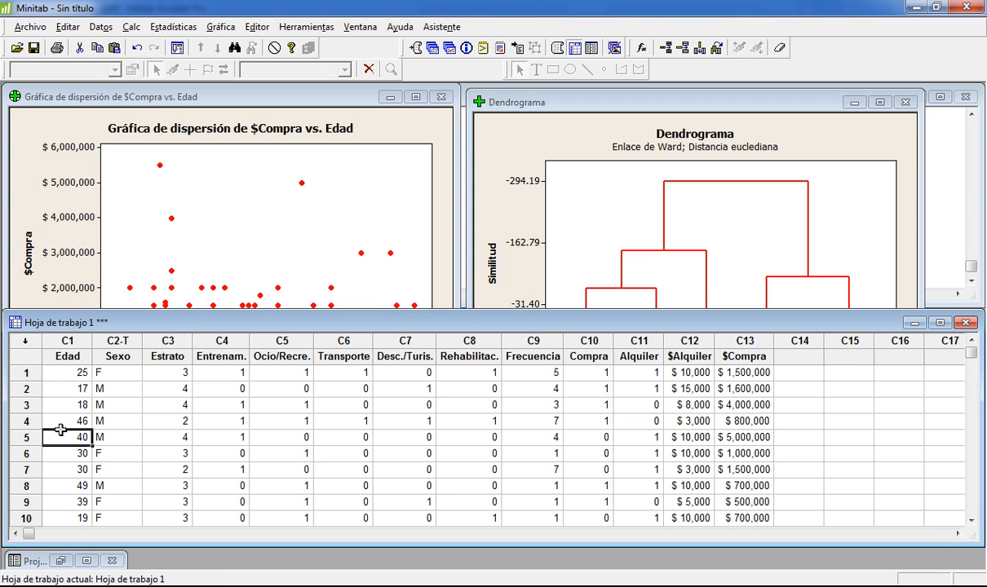
{"action": "left_click", "coordinate": [35, 439]}
{"action": "left_click", "coordinate": [29, 453]}
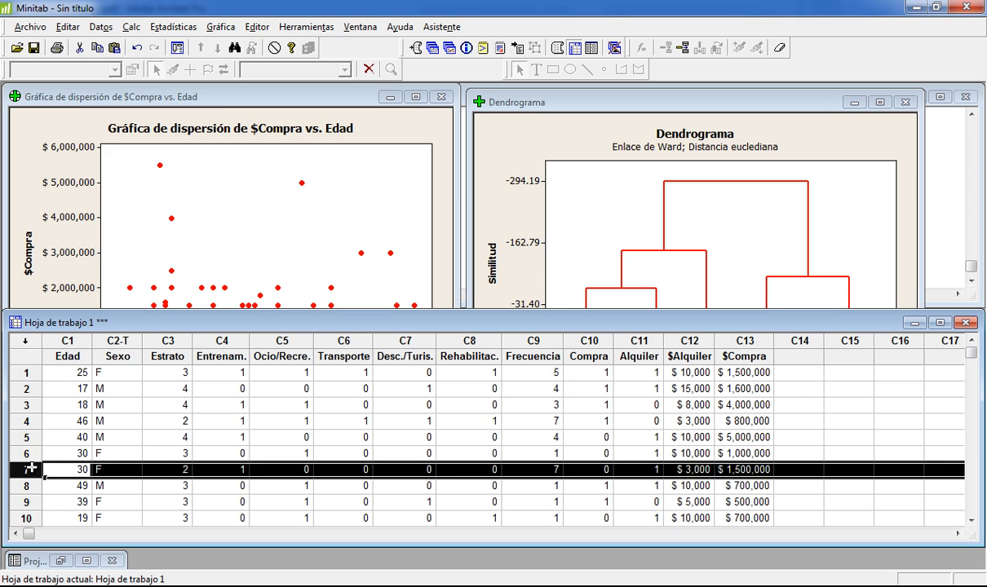
{"action": "left_click", "coordinate": [28, 500]}
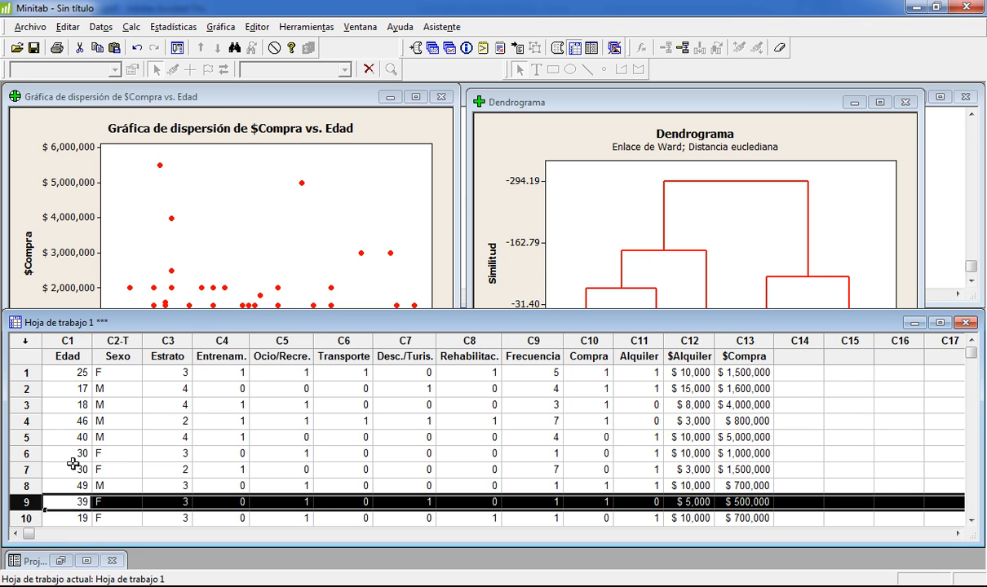
{"action": "left_click", "coordinate": [81, 368]}
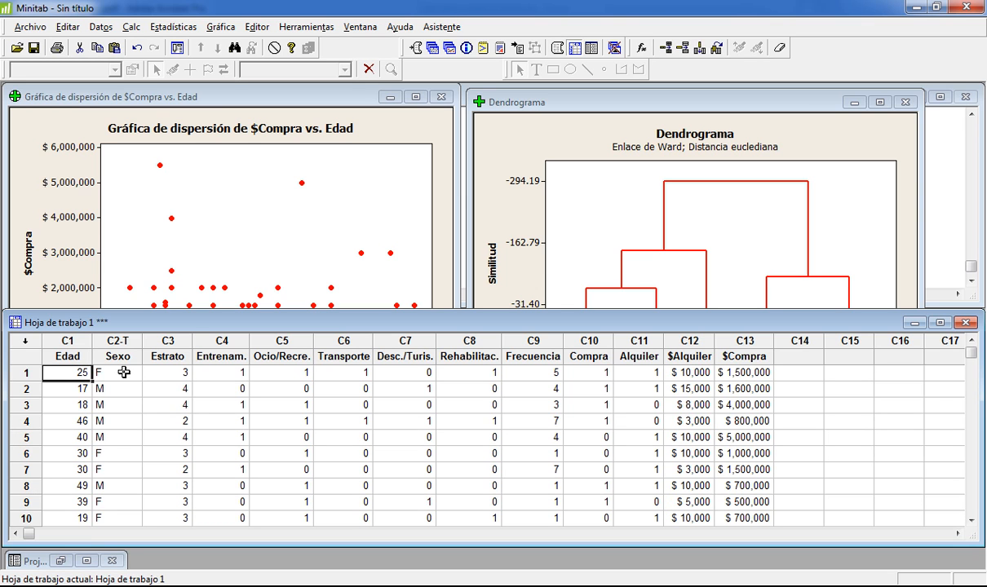
Step: Name the empty worksheet column C14 "Cluster"
{"action": "left_click", "coordinate": [795, 358]}
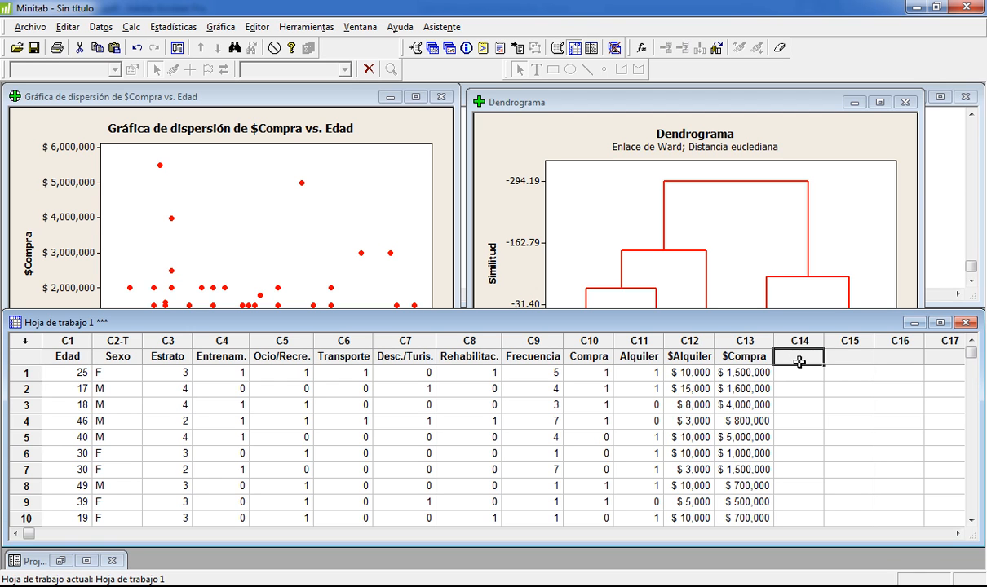
{"action": "type", "text": "Cluster"}
{"action": "key", "text": "Return"}
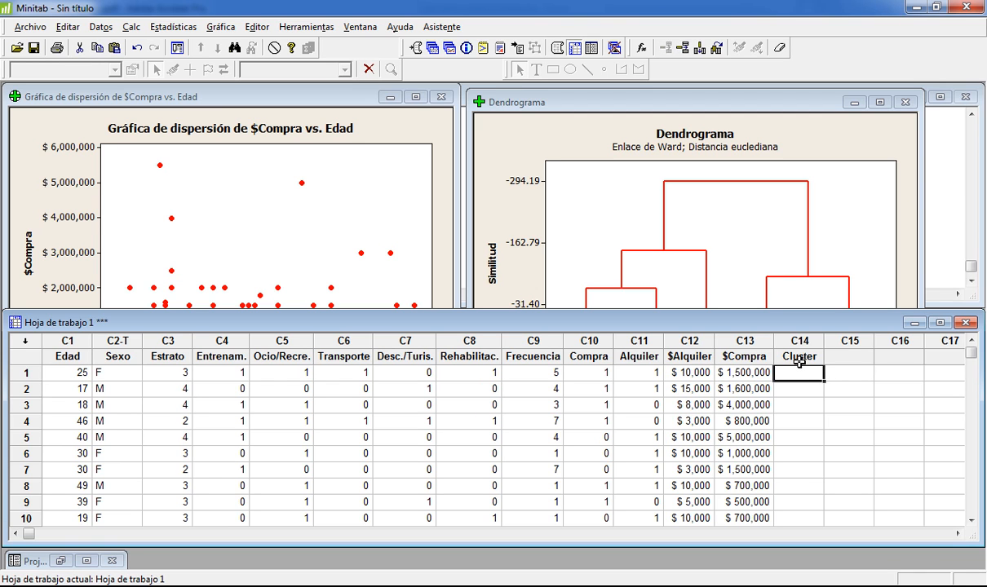
{"action": "left_click", "coordinate": [802, 361]}
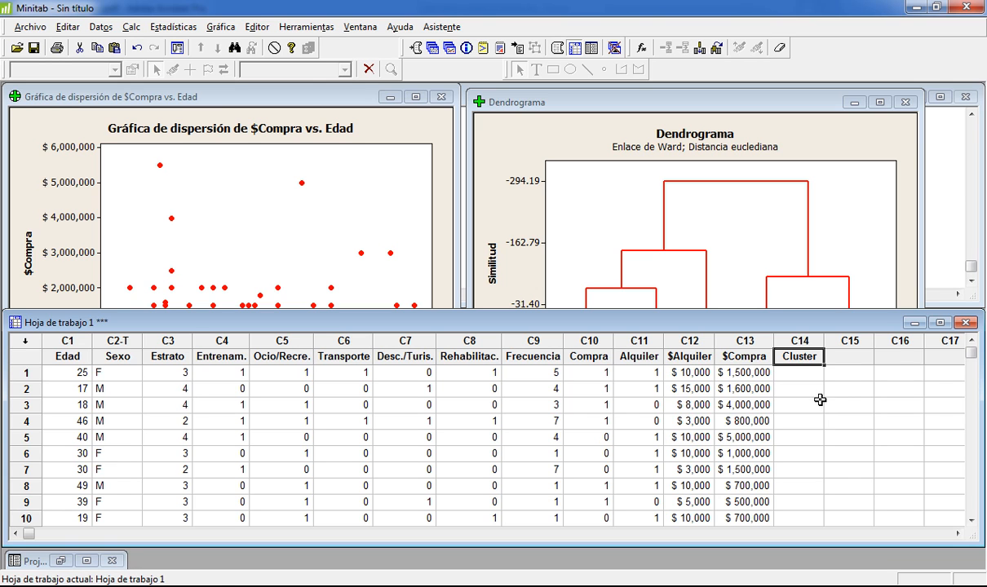
{"action": "left_click", "coordinate": [787, 372]}
Step: Set up a multivariate Conglomerados de K-medias analysis on Edad and $Compra with 3 clusters and standardized variables
{"action": "left_click", "coordinate": [182, 31]}
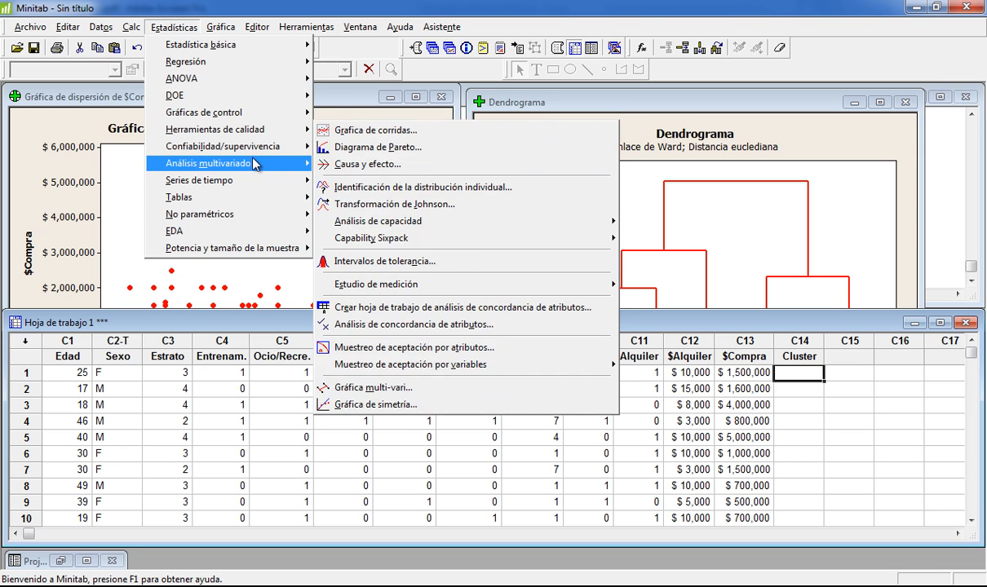
{"action": "mouse_move", "coordinate": [255, 164]}
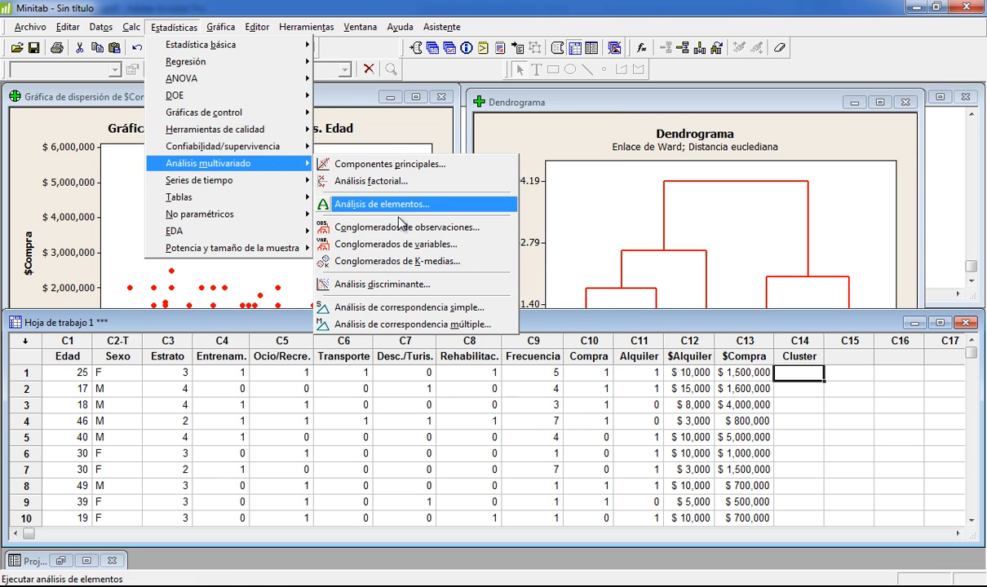
{"action": "left_click", "coordinate": [492, 263]}
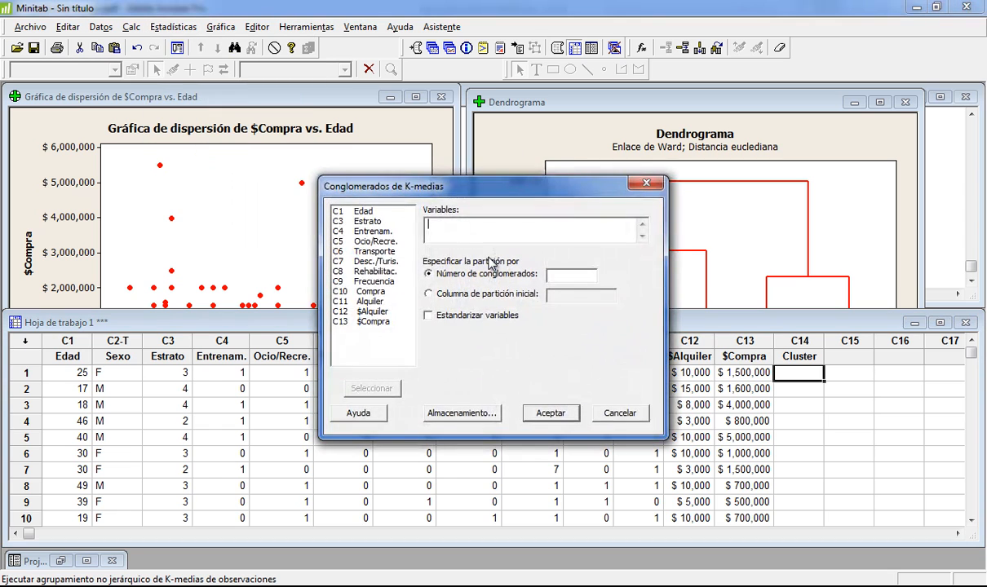
{"action": "left_click_drag", "start_coordinate": [530, 184], "coordinate": [563, 202]}
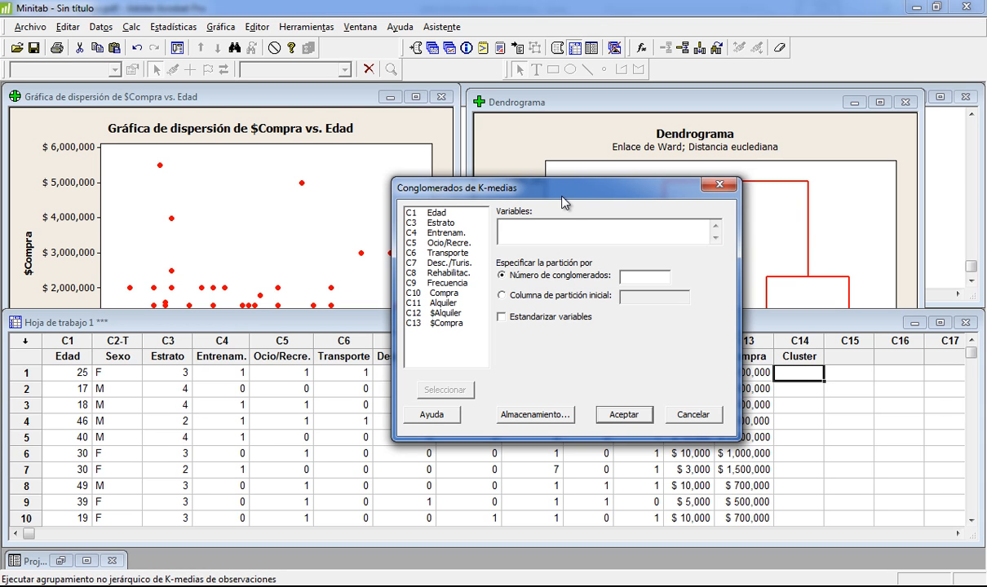
{"action": "double_click", "coordinate": [435, 213]}
{"action": "double_click", "coordinate": [444, 323]}
{"action": "left_click", "coordinate": [624, 275]}
{"action": "type", "text": "3"}
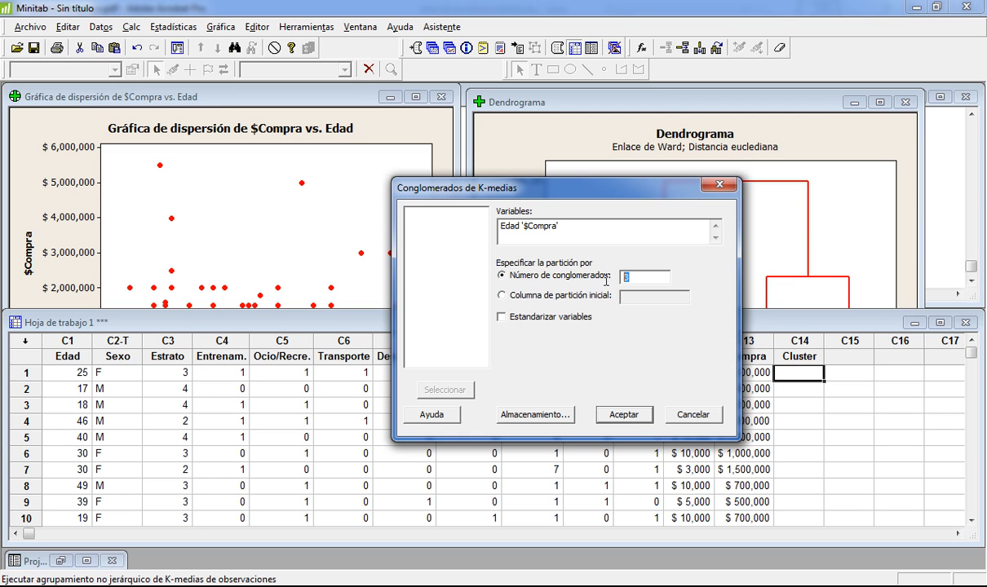
{"action": "left_click", "coordinate": [571, 319]}
Step: Store the cluster membership in the Cluster column, run the K-means analysis and check the assignments throughout the worksheet
{"action": "left_click", "coordinate": [528, 412]}
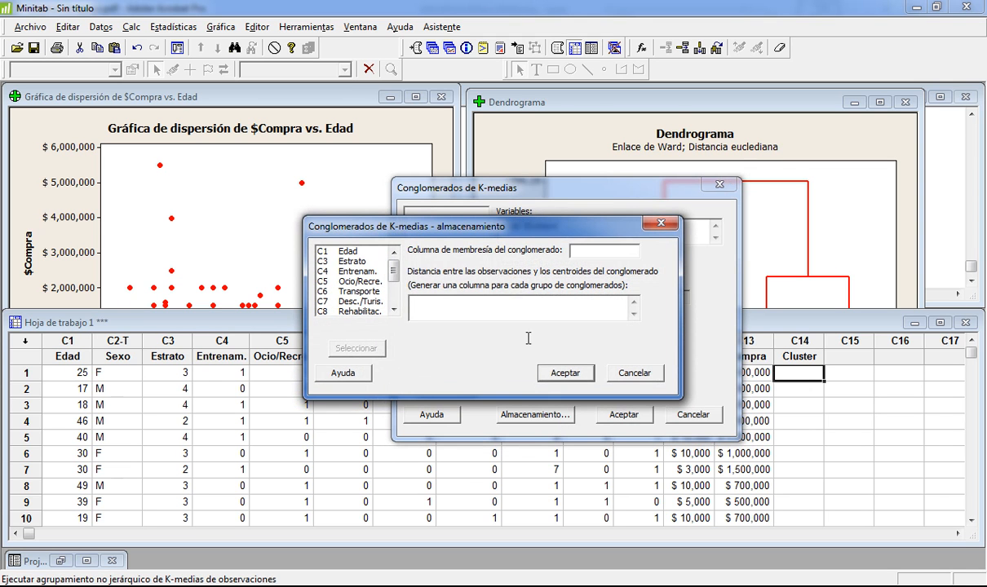
{"action": "left_click_drag", "start_coordinate": [544, 233], "coordinate": [364, 157]}
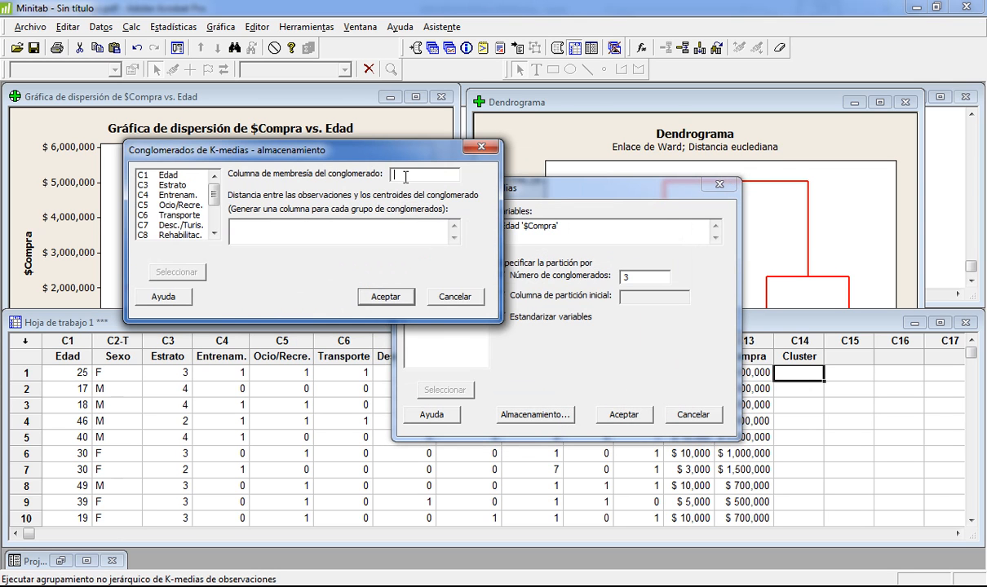
{"action": "scroll", "coordinate": [175, 204], "scroll_direction": "down", "scroll_amount": 3}
{"action": "left_click", "coordinate": [184, 235]}
{"action": "double_click", "coordinate": [185, 236]}
{"action": "left_click", "coordinate": [382, 296]}
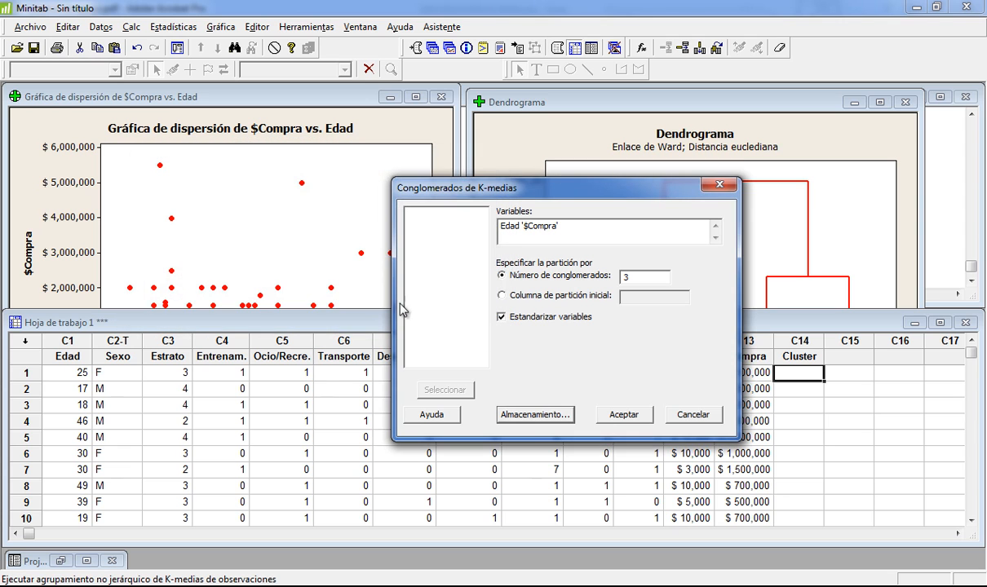
{"action": "left_click", "coordinate": [617, 415]}
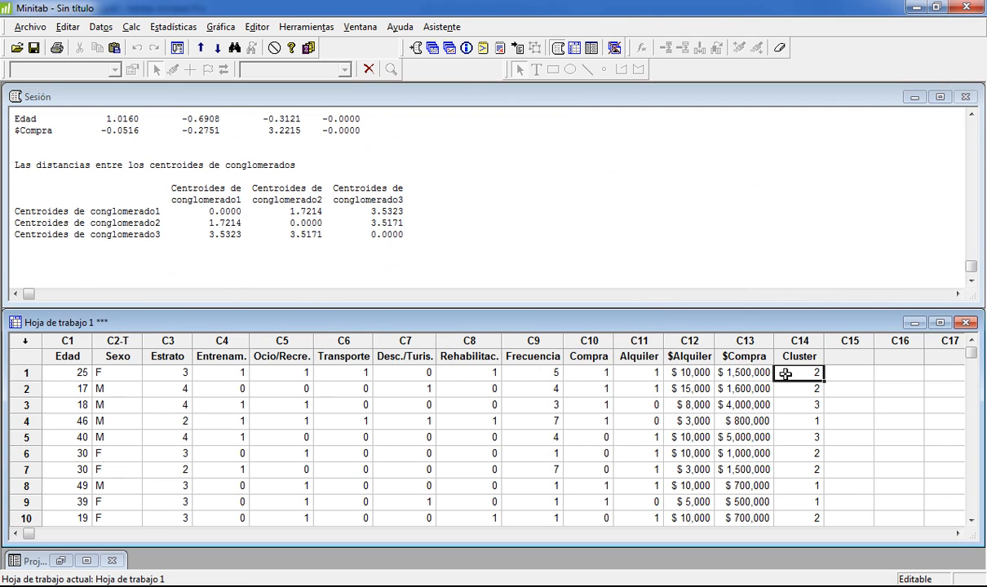
{"action": "scroll", "coordinate": [782, 379], "scroll_direction": "down", "scroll_amount": 2}
{"action": "scroll", "coordinate": [782, 385], "scroll_direction": "down", "scroll_amount": 19}
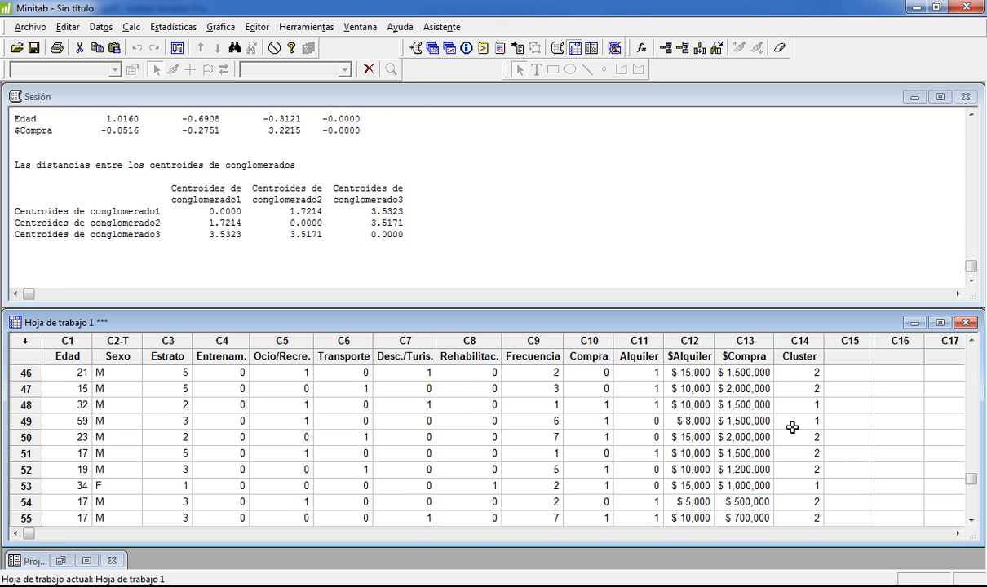
{"action": "scroll", "coordinate": [792, 427], "scroll_direction": "up", "scroll_amount": 20}
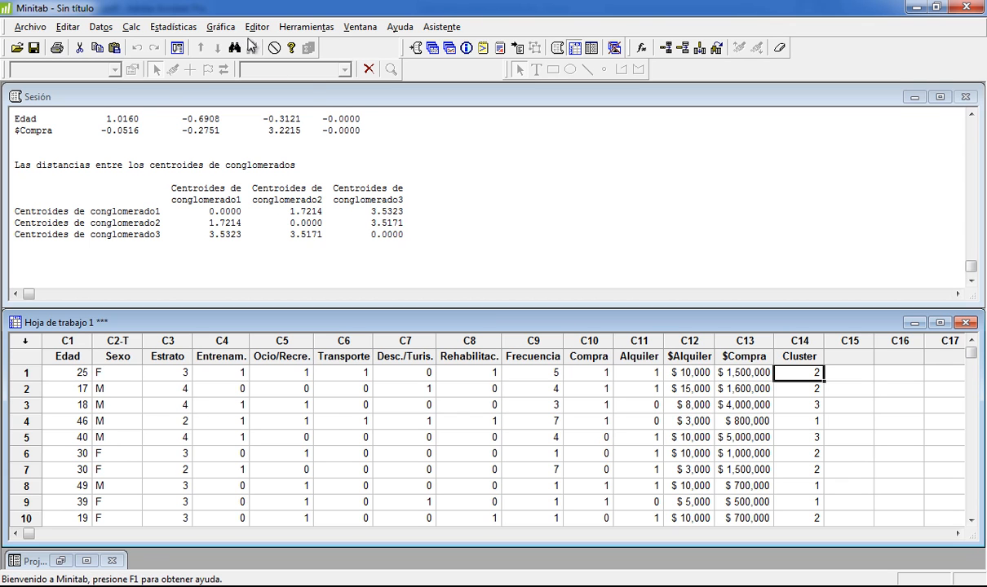
Step: Create a scatterplot with groups using $Compra as Y, Edad as X and Cluster as the categorical grouping variable
{"action": "left_click", "coordinate": [176, 27]}
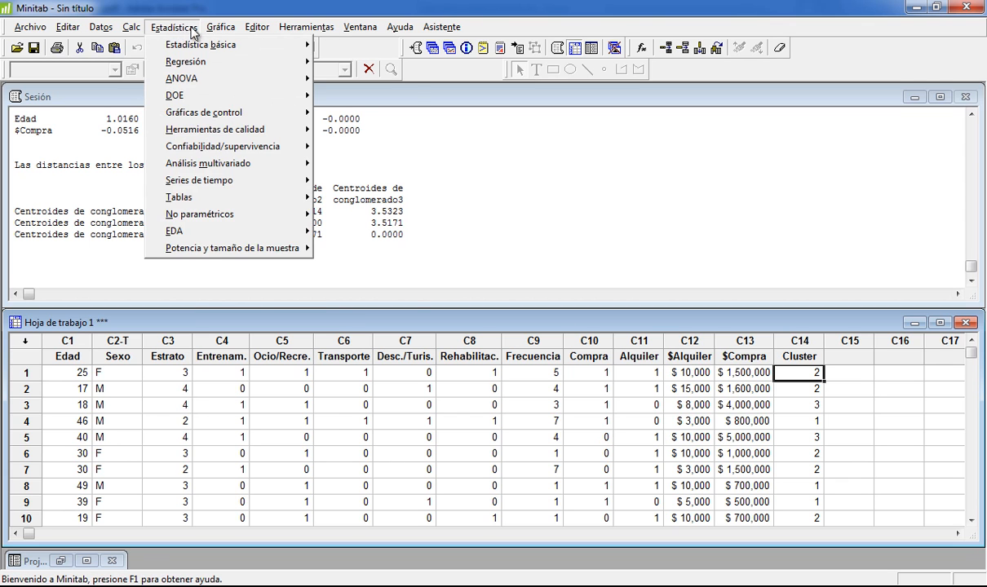
{"action": "mouse_move", "coordinate": [219, 27]}
{"action": "left_click", "coordinate": [245, 44]}
{"action": "left_click", "coordinate": [445, 259]}
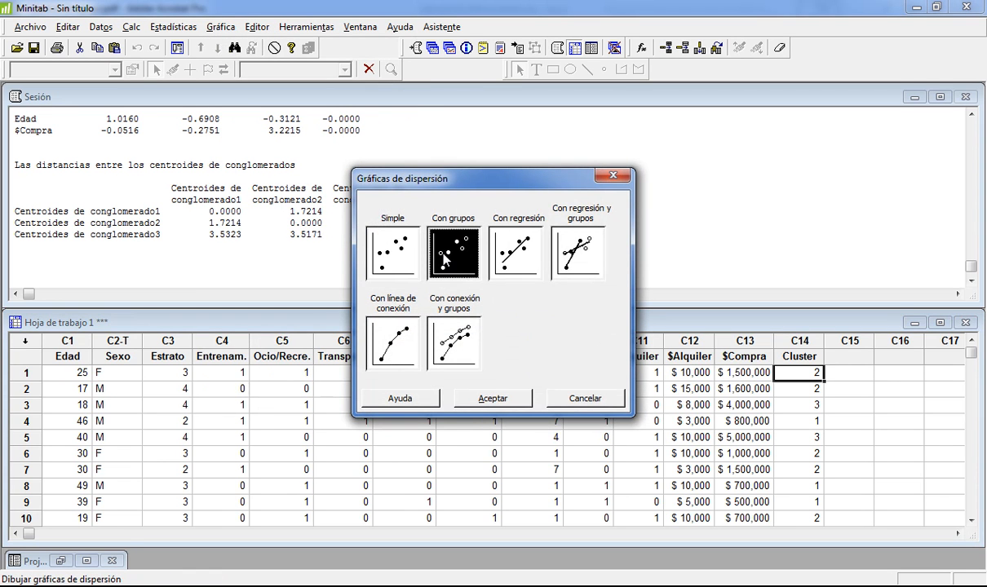
{"action": "double_click", "coordinate": [462, 249]}
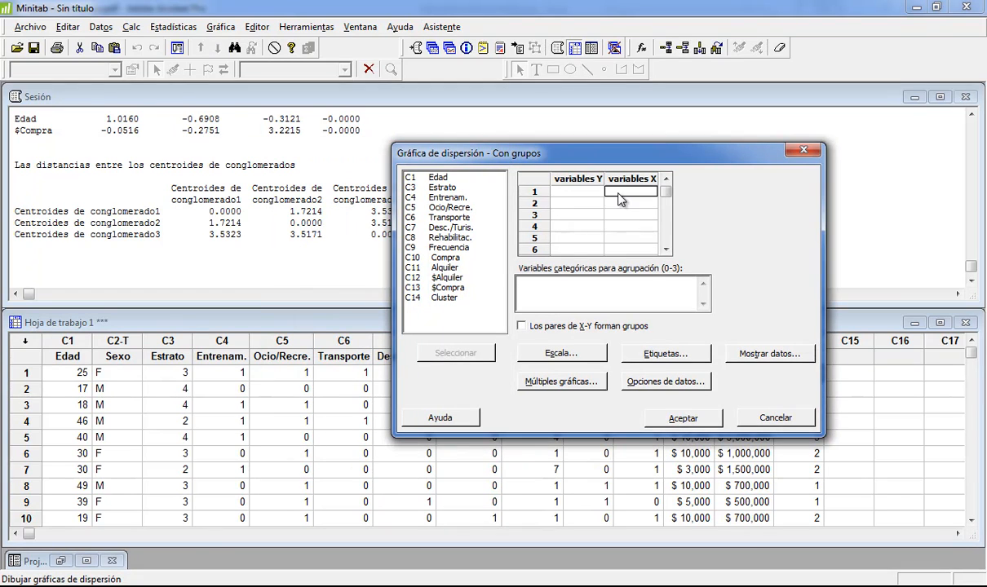
{"action": "double_click", "coordinate": [440, 177]}
{"action": "left_click", "coordinate": [571, 191]}
{"action": "double_click", "coordinate": [458, 289]}
{"action": "left_click", "coordinate": [575, 292]}
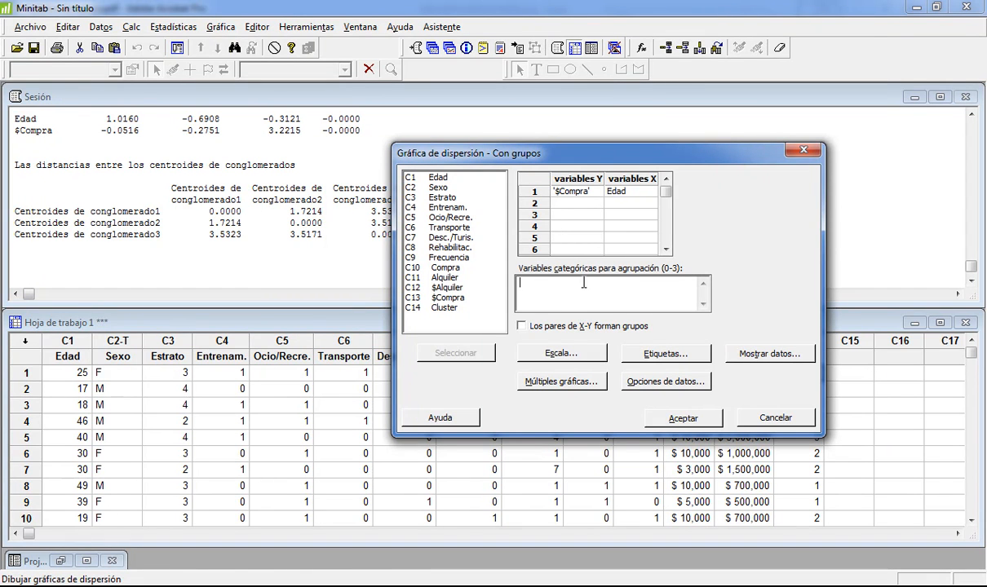
{"action": "double_click", "coordinate": [451, 308]}
{"action": "left_click", "coordinate": [657, 419]}
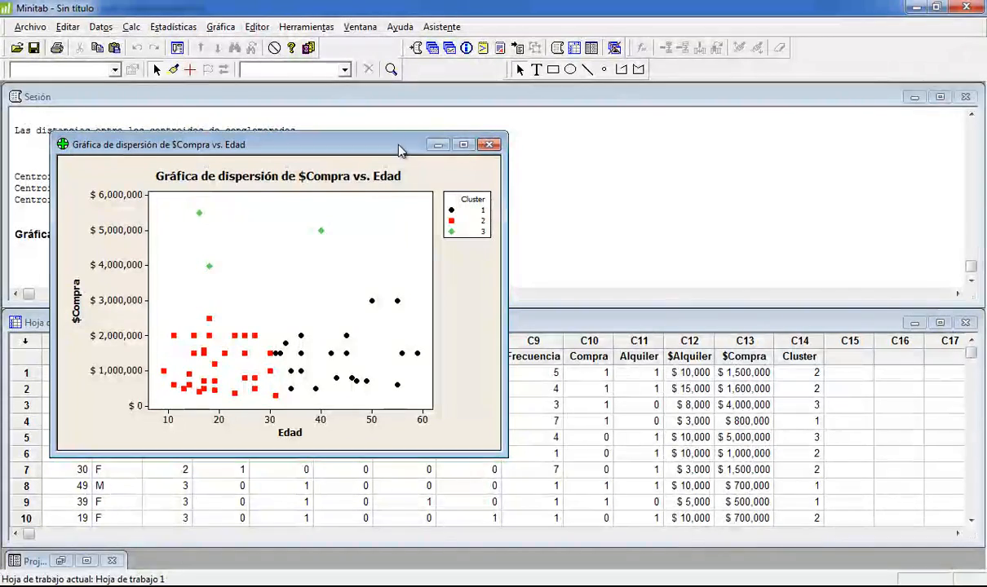
Step: Bring back the original ungrouped $Compra vs. Edad scatterplot and arrange it side by side with the grouped one
{"action": "left_click_drag", "start_coordinate": [397, 144], "coordinate": [846, 102]}
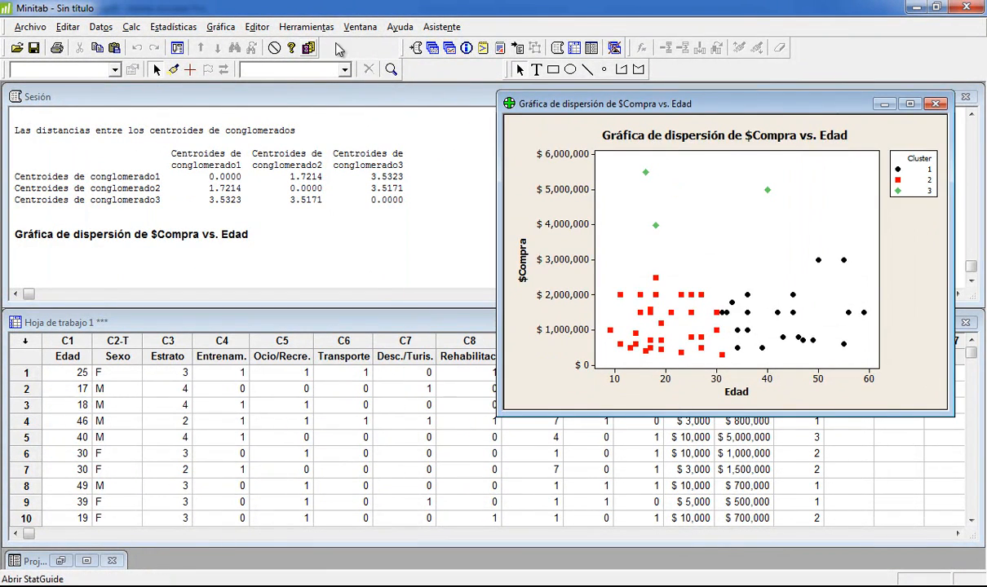
{"action": "left_click", "coordinate": [403, 26]}
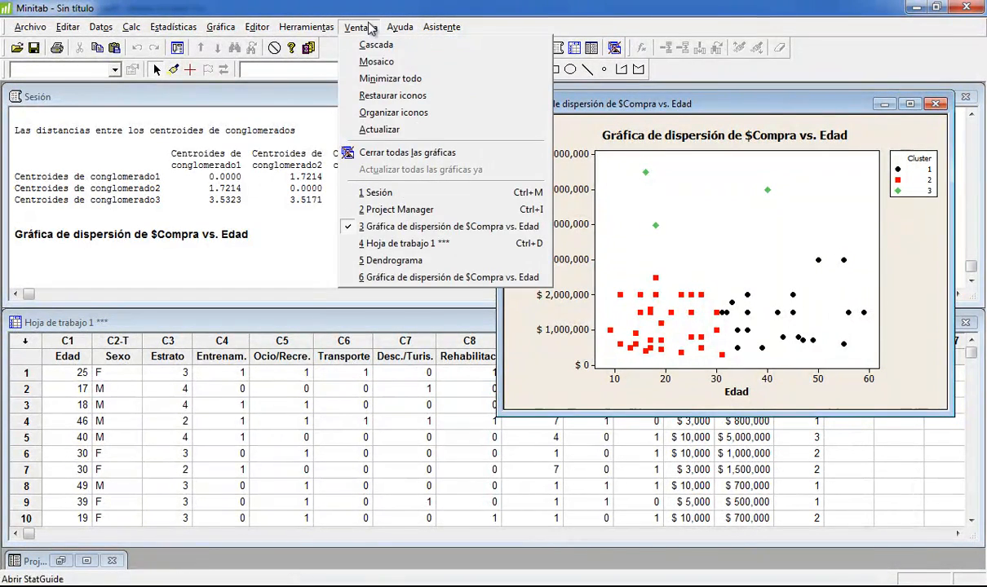
{"action": "left_click", "coordinate": [397, 278]}
{"action": "left_click_drag", "start_coordinate": [352, 98], "coordinate": [378, 99]}
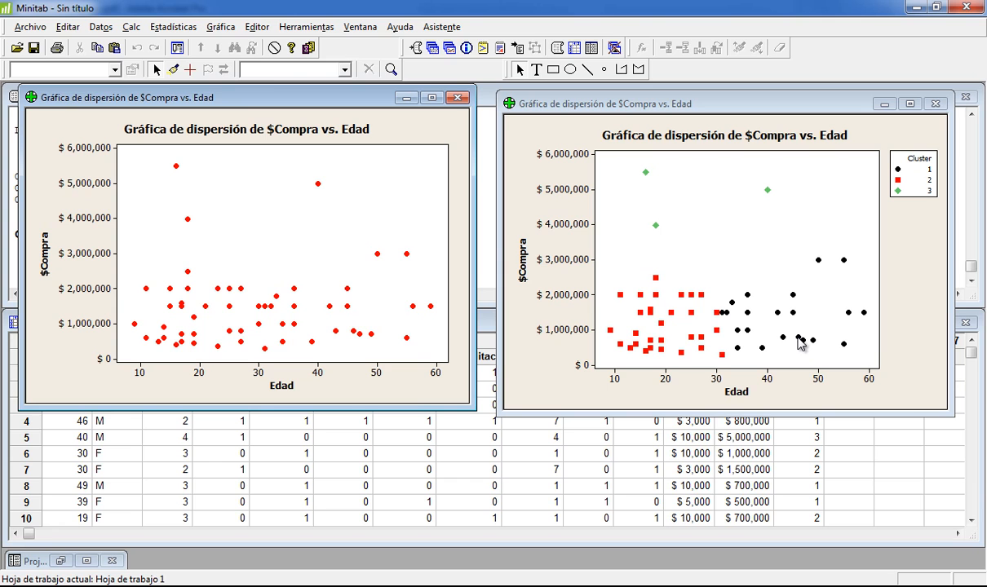
Step: Create a one-Y boxplot with groups, using $Compra as the graph variable and Cluster as the categorical grouping variable
{"action": "left_click", "coordinate": [220, 27]}
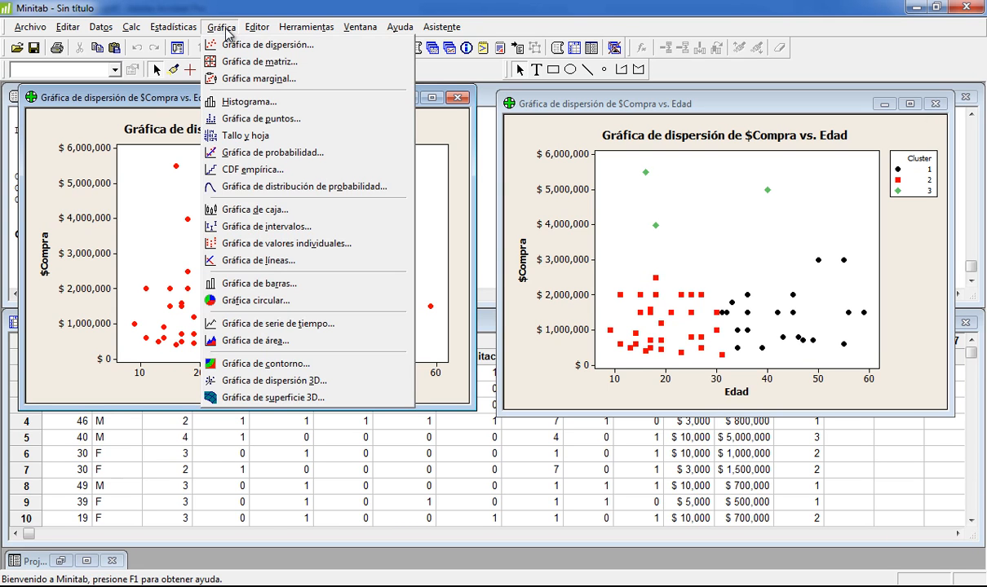
{"action": "left_click", "coordinate": [259, 211]}
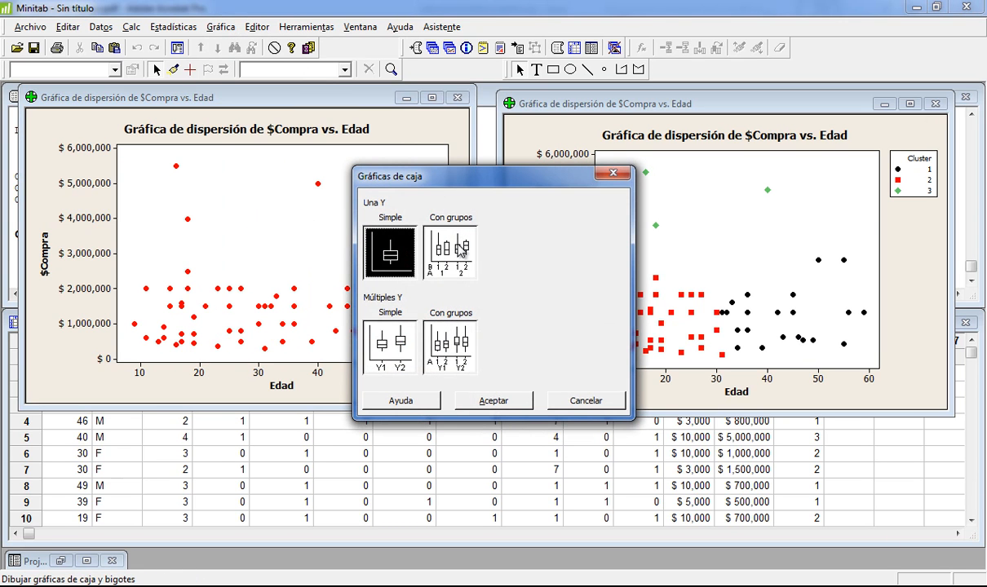
{"action": "double_click", "coordinate": [460, 249]}
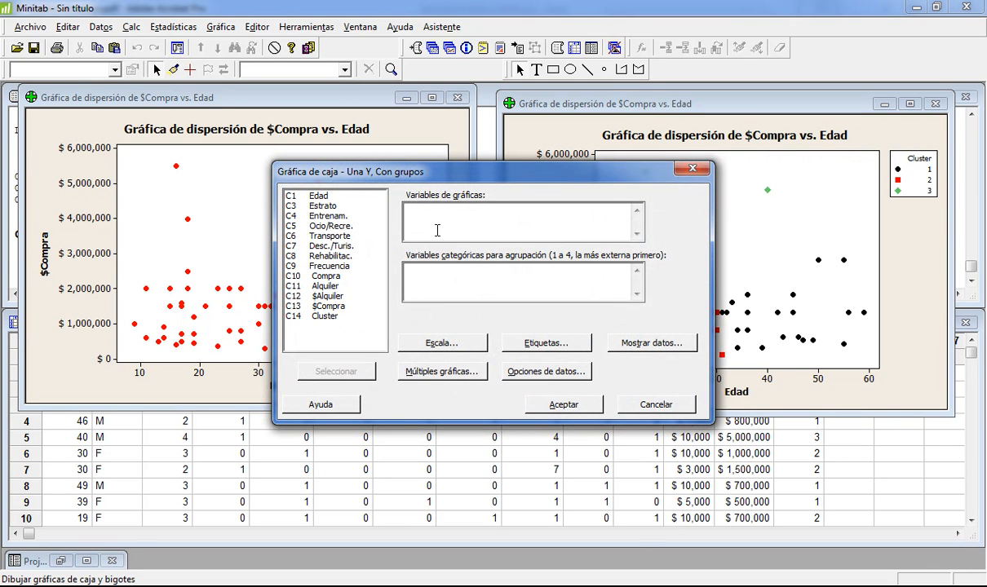
{"action": "double_click", "coordinate": [349, 311]}
{"action": "left_click", "coordinate": [421, 266]}
{"action": "double_click", "coordinate": [343, 328]}
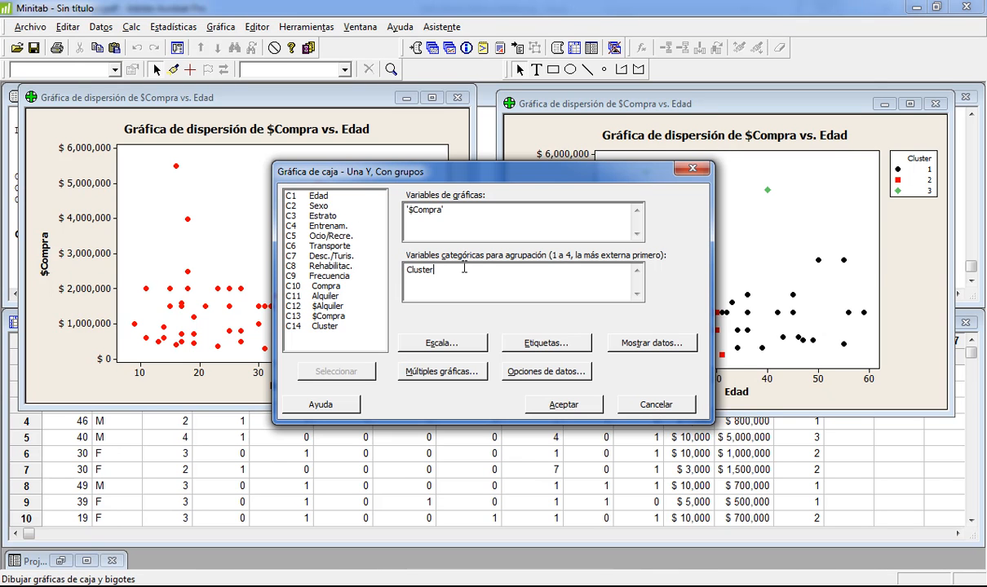
{"action": "left_click", "coordinate": [563, 404]}
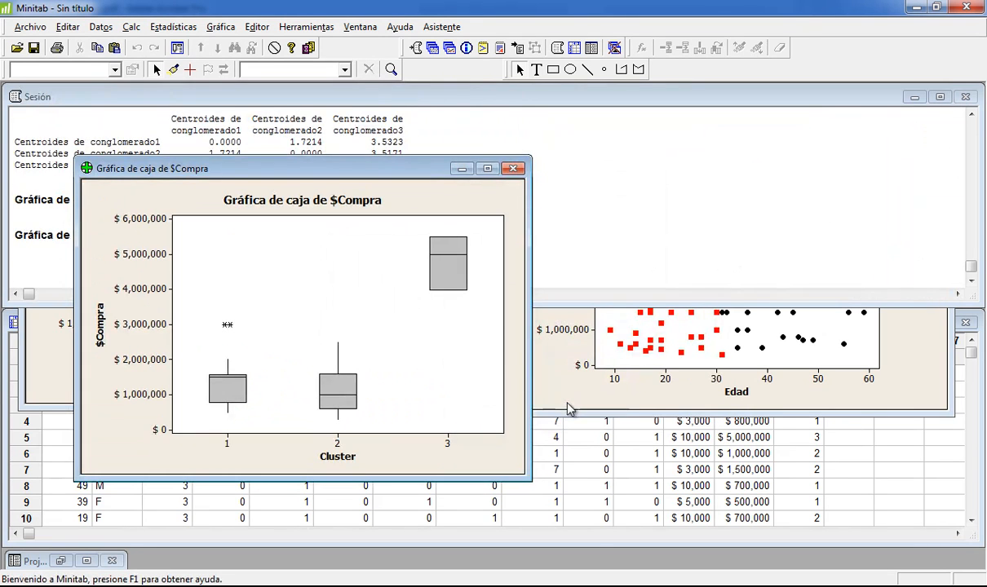
Step: Compare the $Compra boxplot side by side with the grouped scatterplot, and close the boxplot without saving it
{"action": "left_click_drag", "start_coordinate": [447, 188], "coordinate": [390, 139]}
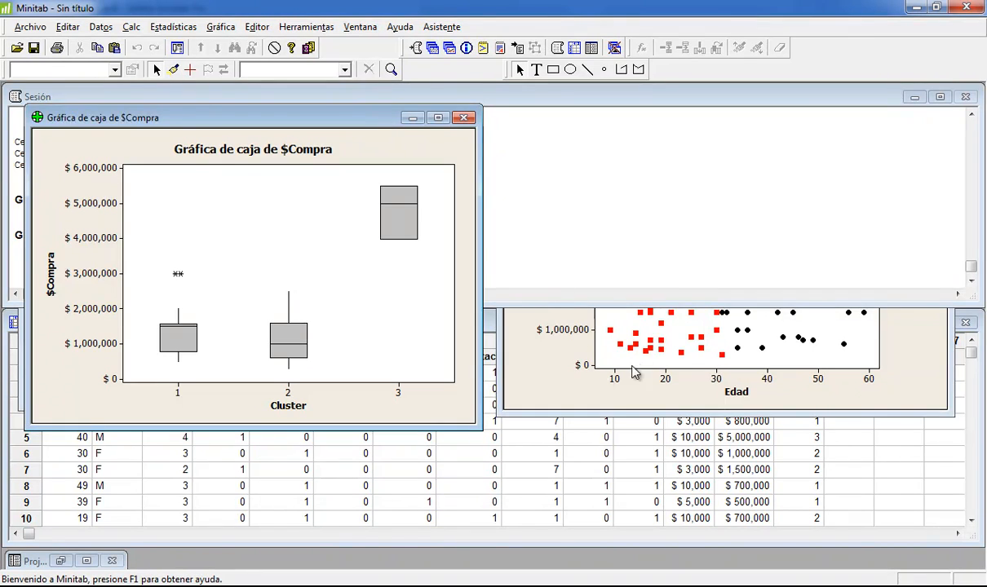
{"action": "left_click", "coordinate": [560, 387]}
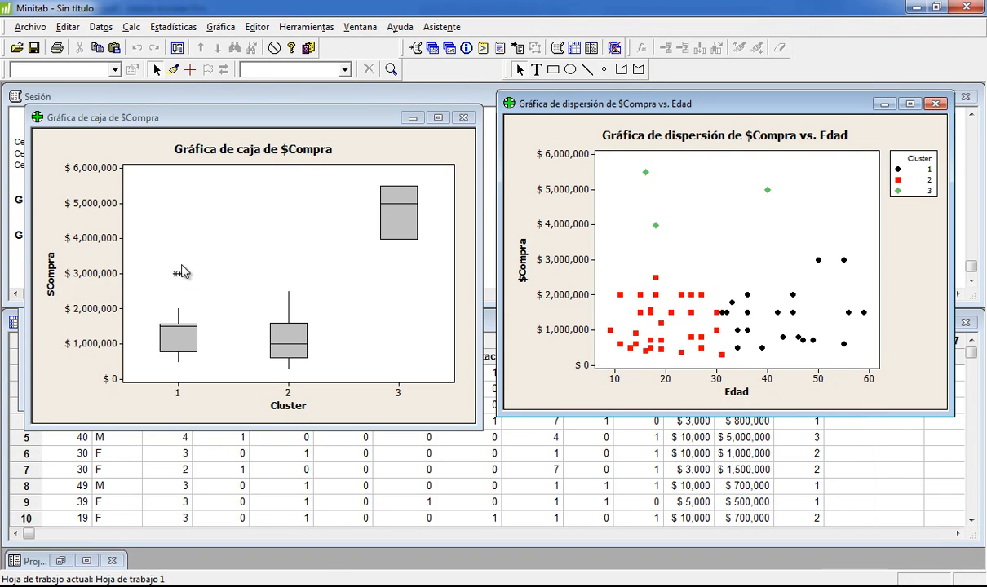
{"action": "left_click", "coordinate": [159, 142]}
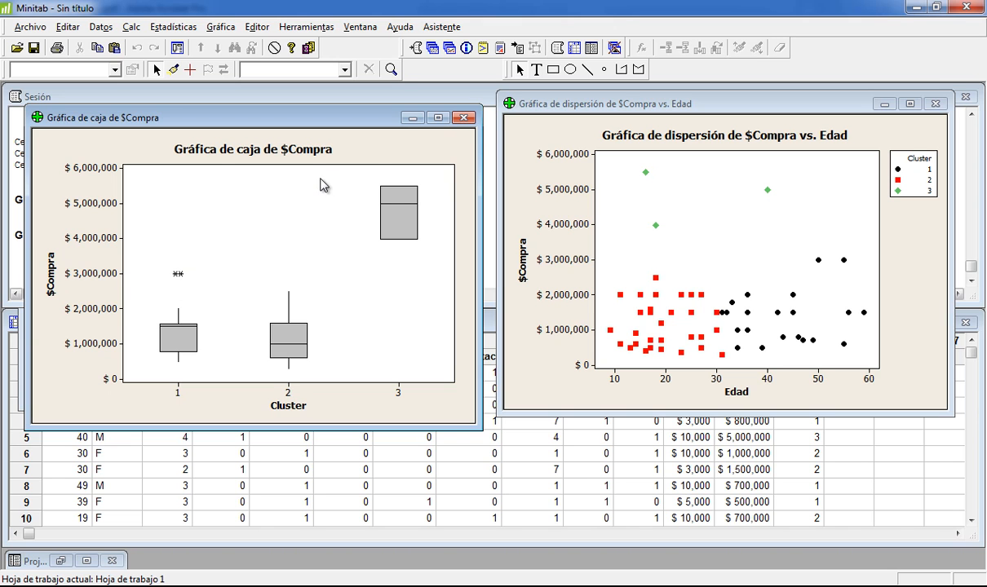
{"action": "left_click", "coordinate": [463, 117]}
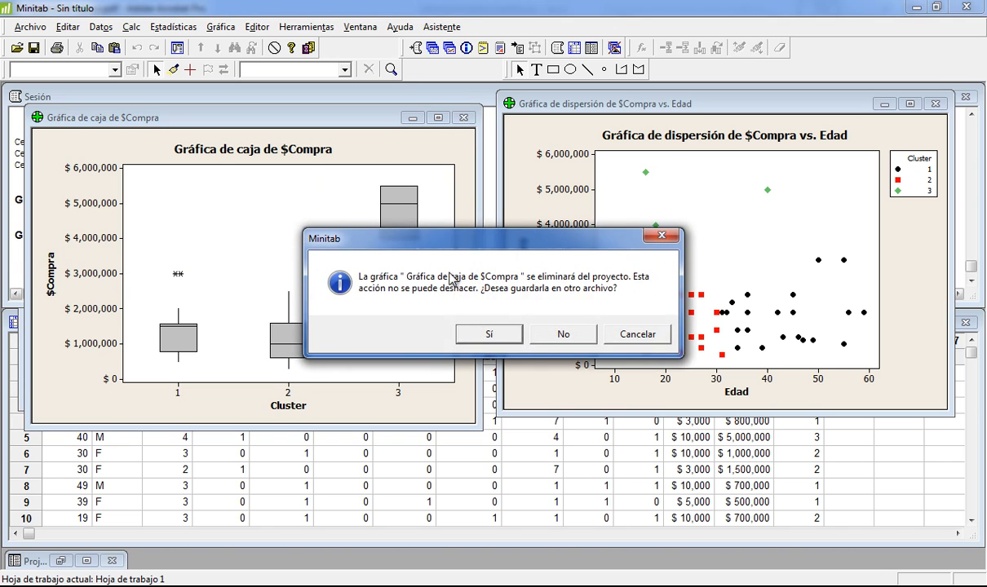
{"action": "left_click", "coordinate": [561, 335]}
Step: Create a one-Y boxplot with groups, replacing the graph variable with Edad and keeping Cluster as the grouping variable
{"action": "left_click", "coordinate": [221, 27]}
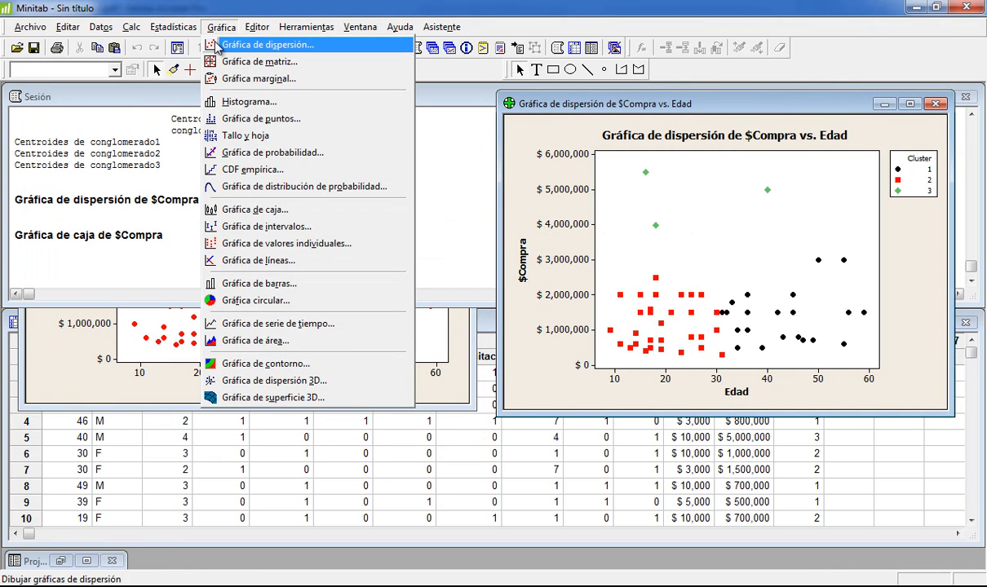
{"action": "left_click", "coordinate": [245, 209]}
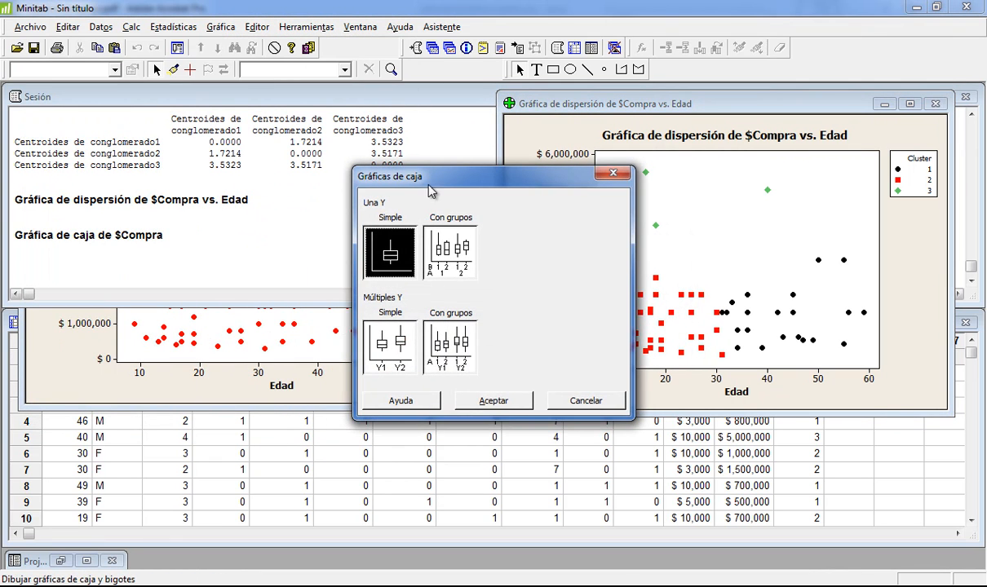
{"action": "left_click_drag", "start_coordinate": [412, 177], "coordinate": [258, 166]}
{"action": "double_click", "coordinate": [281, 237]}
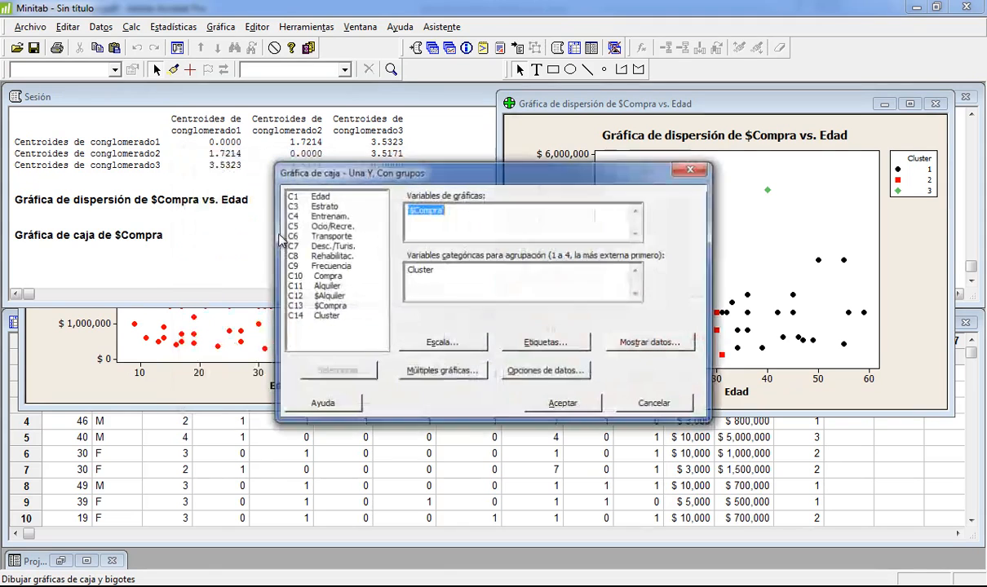
{"action": "key", "text": "Delete"}
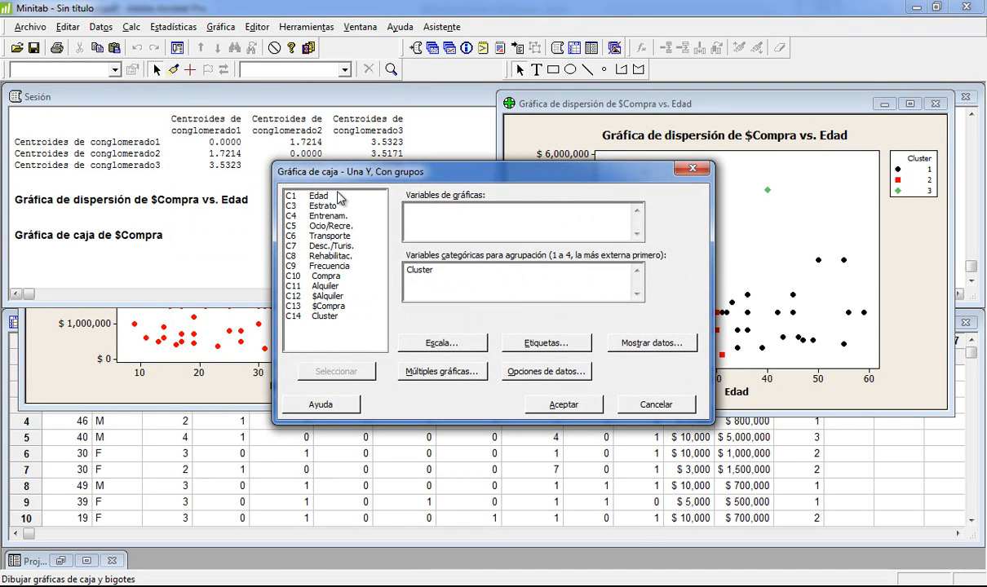
{"action": "double_click", "coordinate": [319, 196]}
{"action": "left_click", "coordinate": [600, 404]}
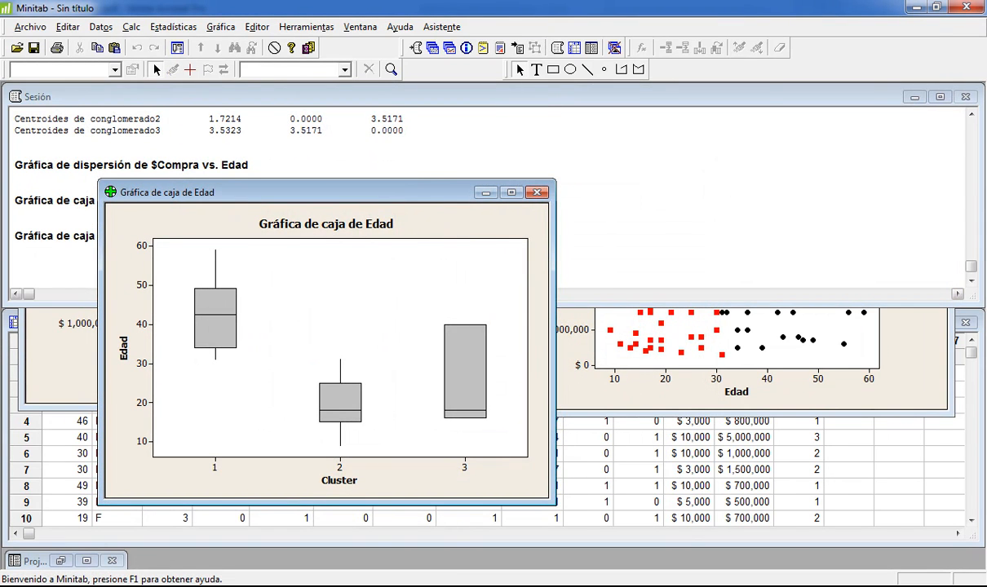
Step: Minimize the Sesión window, compare the Edad boxplot side by side with the grouped scatterplot, and close the boxplot without saving
{"action": "left_click", "coordinate": [914, 96]}
{"action": "left_click_drag", "start_coordinate": [389, 177], "coordinate": [334, 108]}
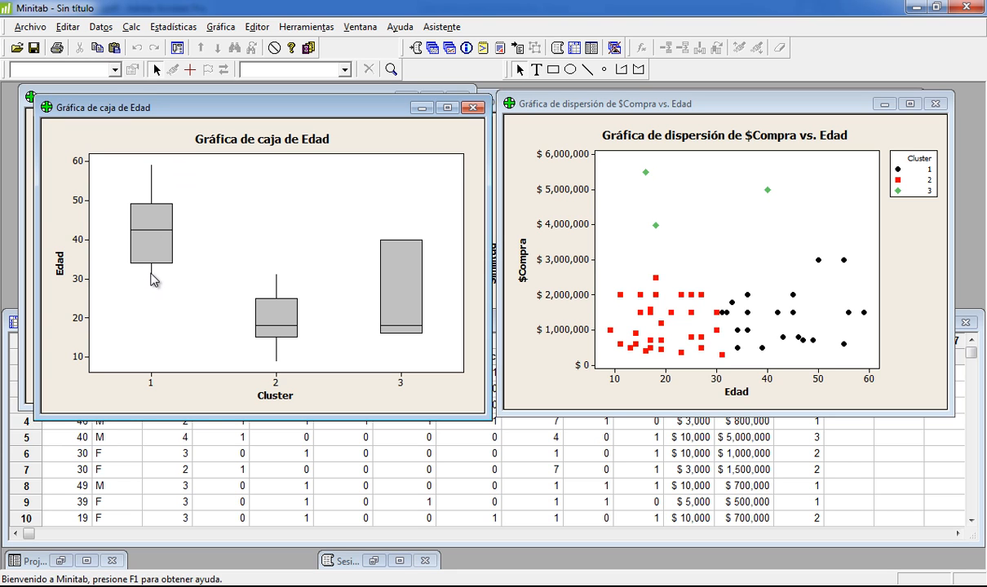
{"action": "mouse_move", "coordinate": [155, 282]}
{"action": "mouse_move", "coordinate": [277, 364]}
{"action": "left_click", "coordinate": [472, 106]}
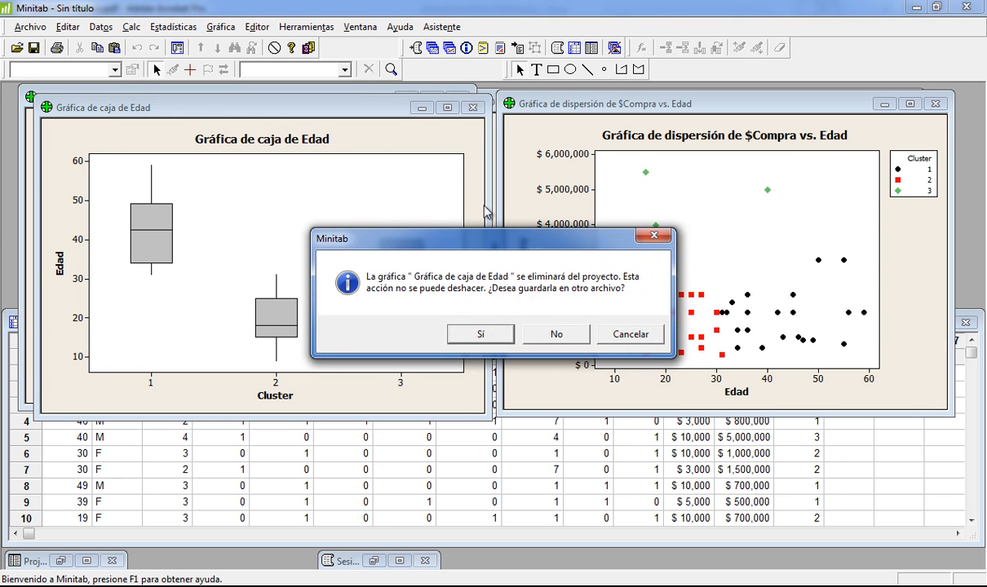
{"action": "left_click", "coordinate": [553, 333]}
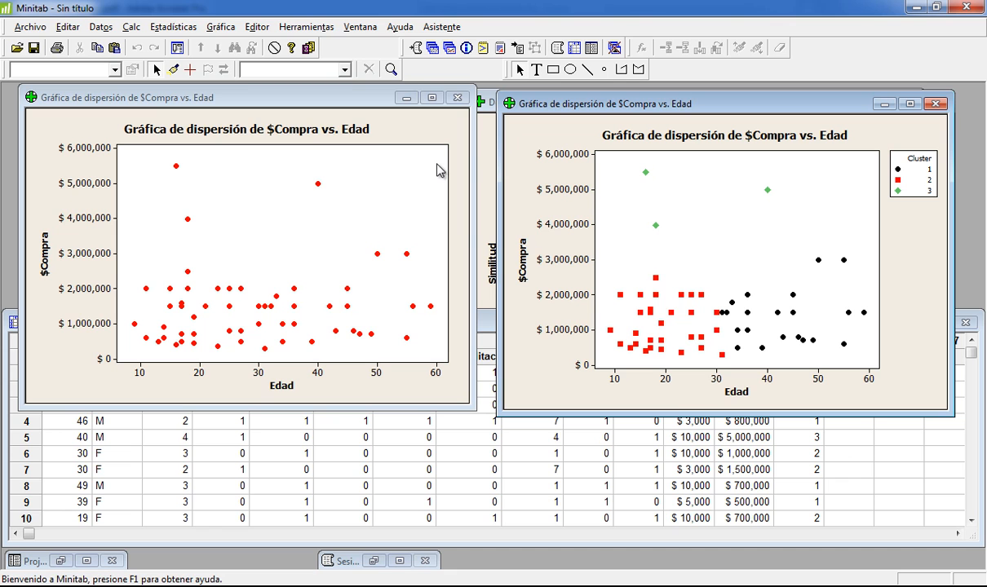
Step: Create a one-Y dotplot with groups, using Frecuencia as the graph variable and Cluster as the categorical grouping variable
{"action": "left_click", "coordinate": [221, 28]}
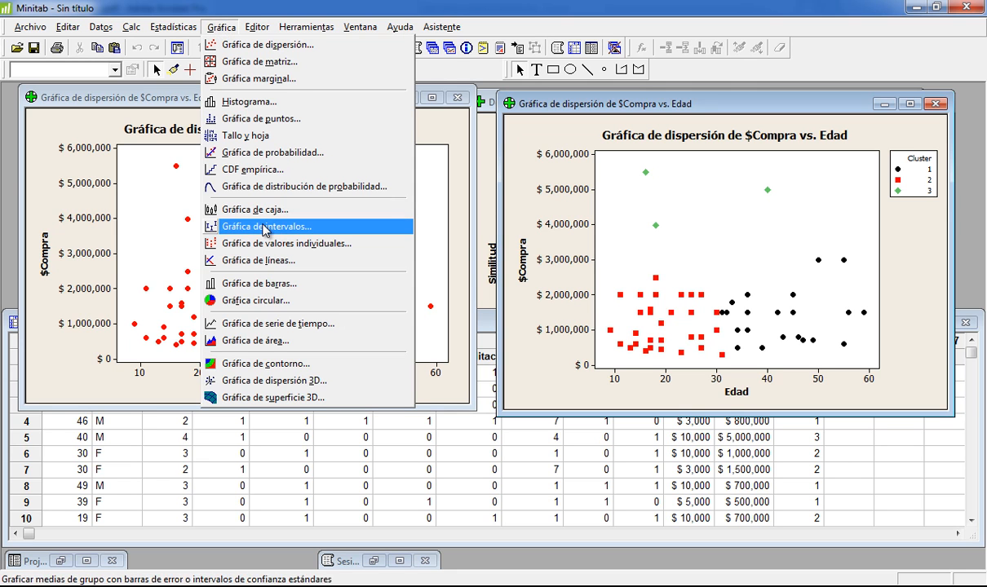
{"action": "left_click", "coordinate": [284, 119]}
{"action": "left_click_drag", "start_coordinate": [418, 171], "coordinate": [254, 161]}
{"action": "left_click", "coordinate": [291, 235]}
{"action": "double_click", "coordinate": [291, 236]}
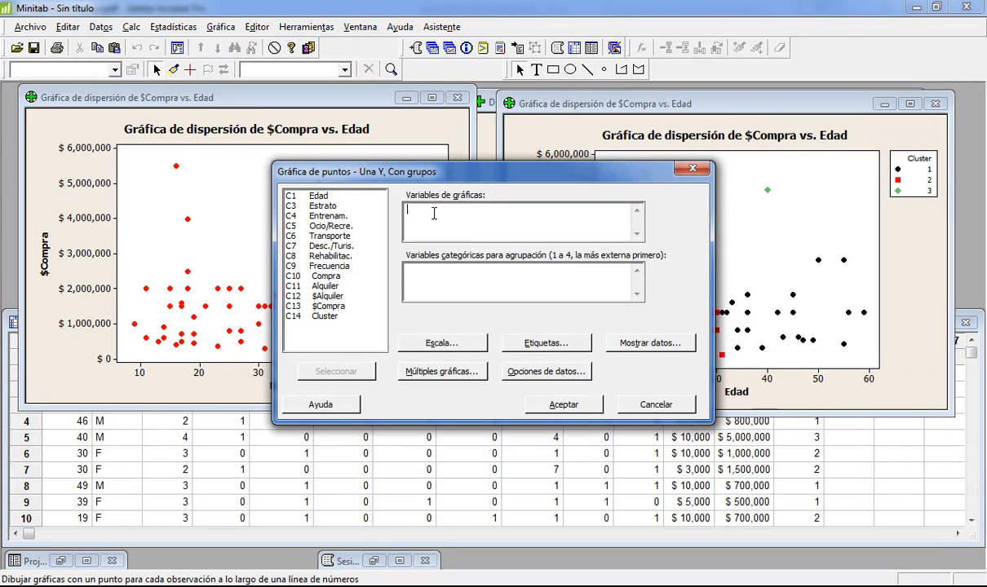
{"action": "left_click", "coordinate": [332, 267]}
{"action": "double_click", "coordinate": [331, 266]}
{"action": "left_click", "coordinate": [416, 280]}
{"action": "left_click", "coordinate": [355, 326]}
{"action": "double_click", "coordinate": [354, 327]}
{"action": "left_click", "coordinate": [559, 404]}
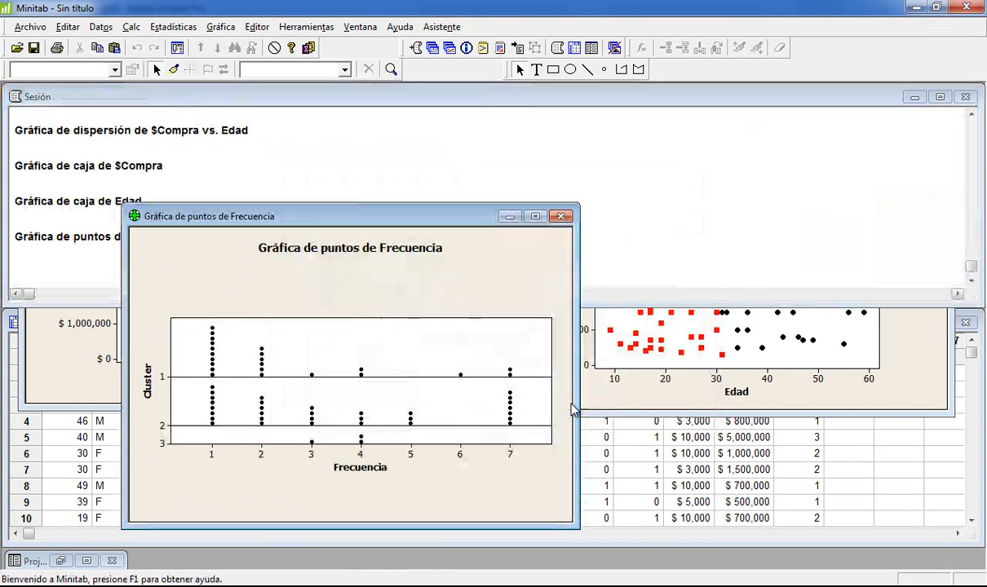
Step: Minimize the Sesión window and place the Frecuencia dotplot beside the grouped scatterplot to examine the usage frequency per cluster
{"action": "left_click", "coordinate": [914, 97]}
{"action": "left_click_drag", "start_coordinate": [456, 220], "coordinate": [359, 106]}
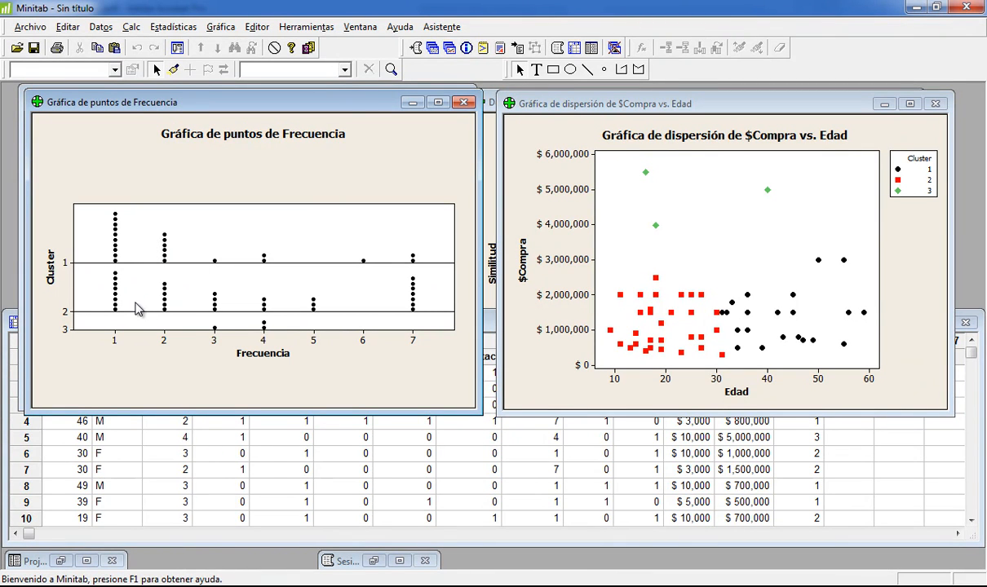
{"action": "mouse_move", "coordinate": [116, 305]}
{"action": "mouse_move", "coordinate": [264, 330]}
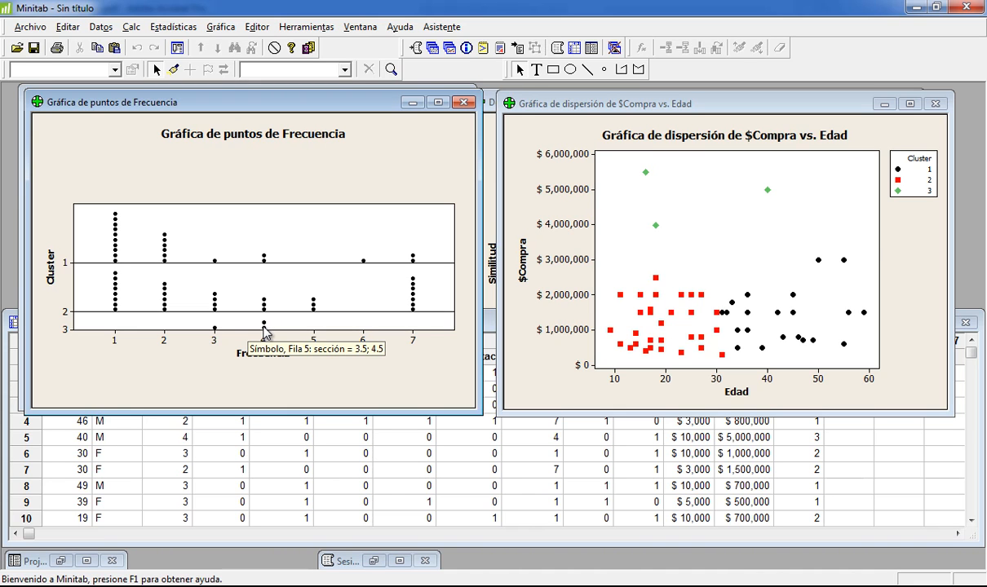